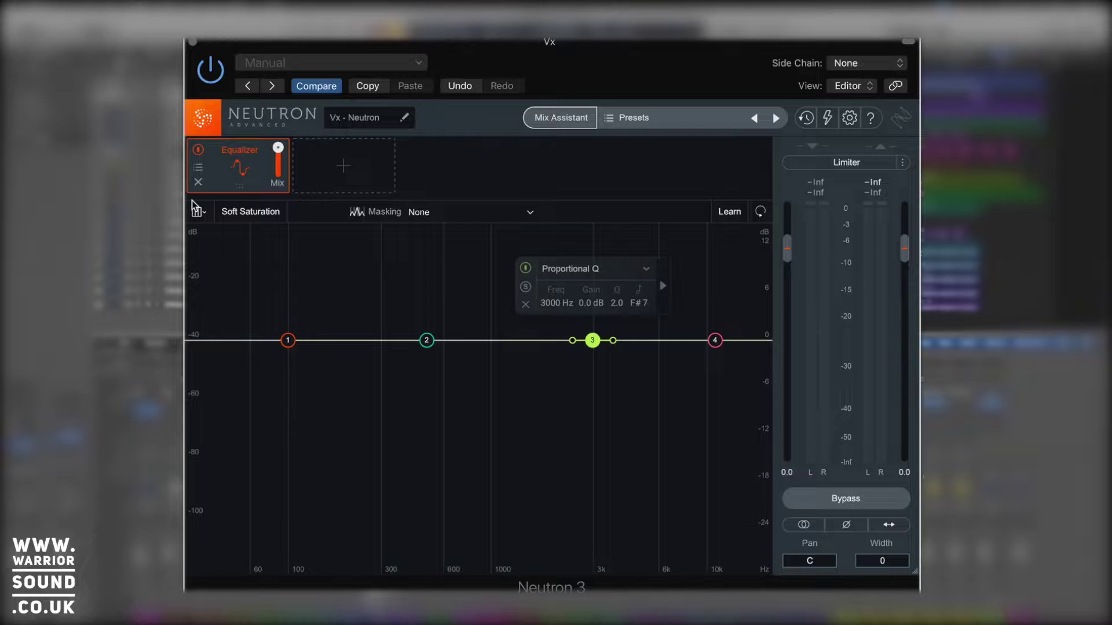
Step: Browse the module list, insert Compressor 1 after the Equalizer, then delete it again
left_click(342, 176)
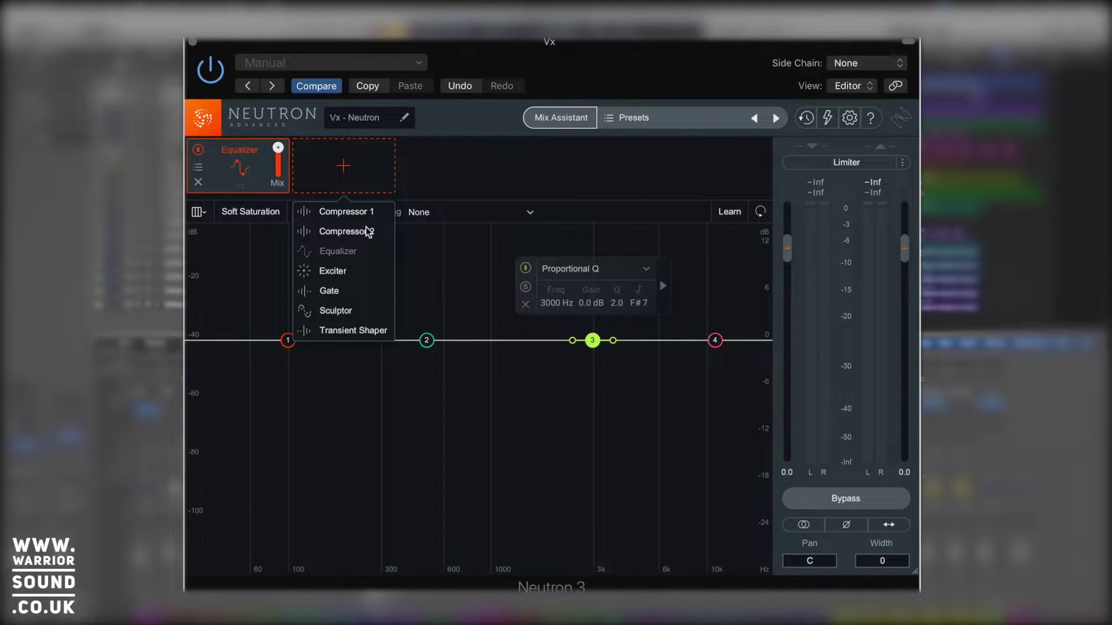
left_click(444, 189)
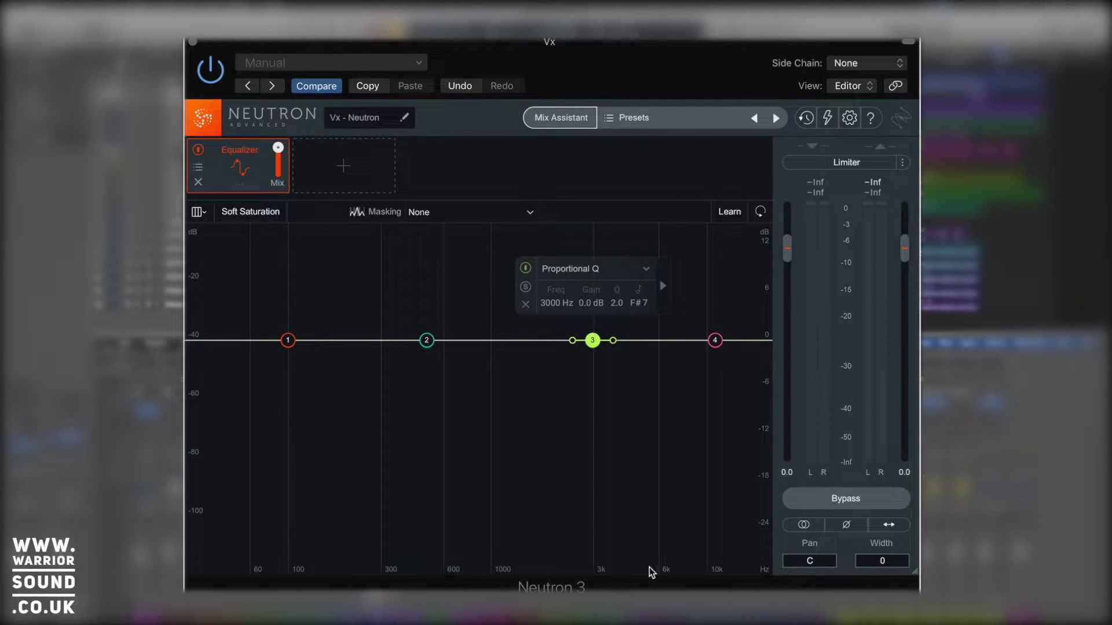
left_click(342, 181)
left_click(341, 212)
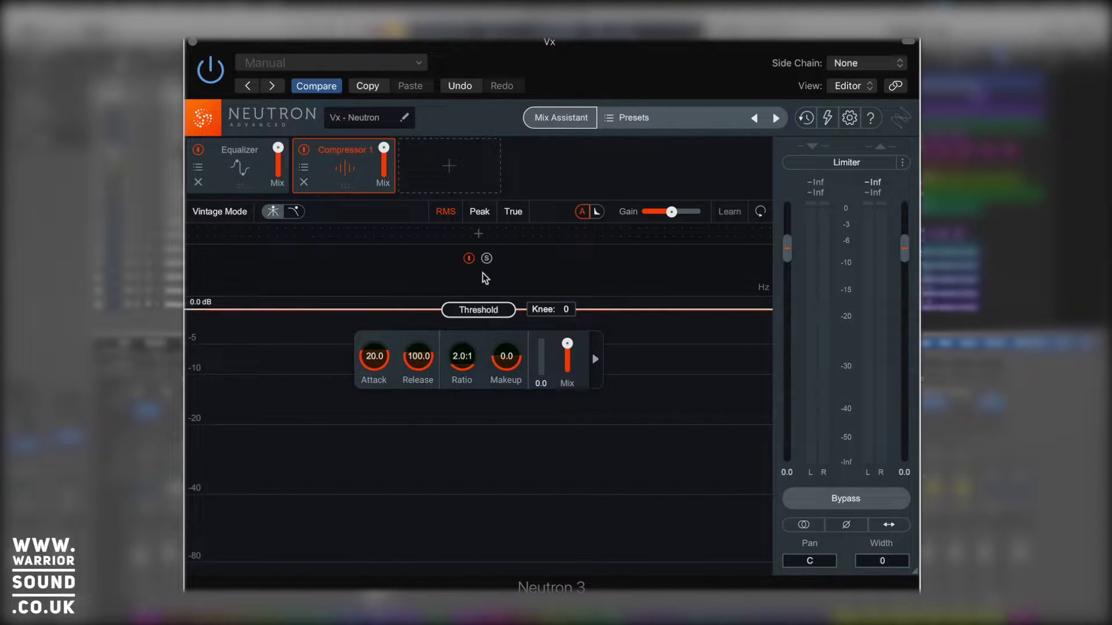
left_click(304, 182)
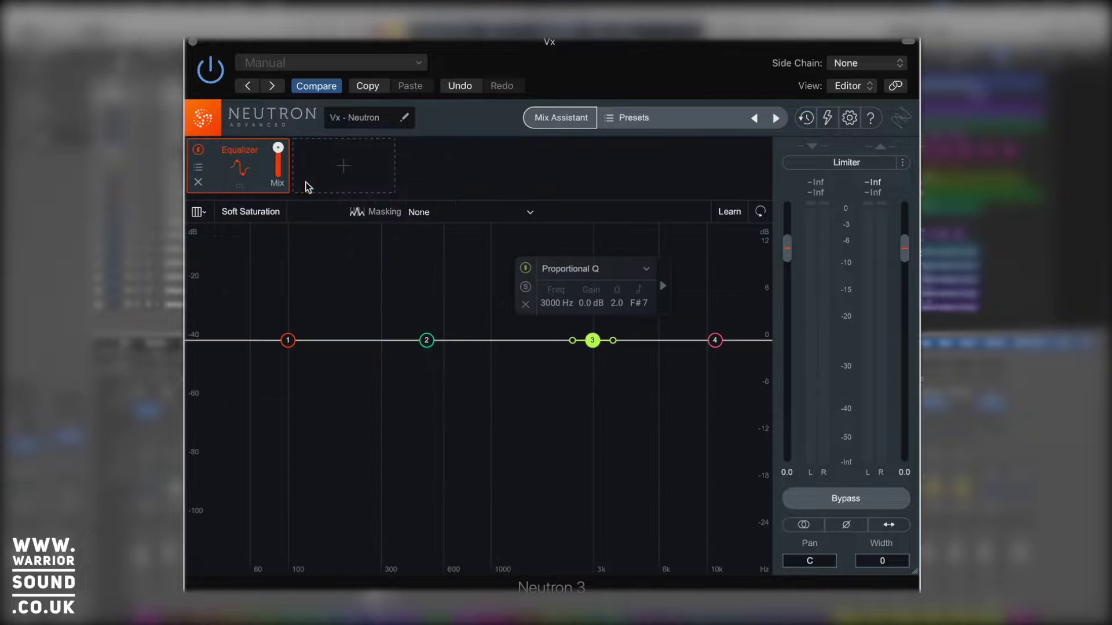
left_click(205, 214)
scroll(206, 213, "up", 1)
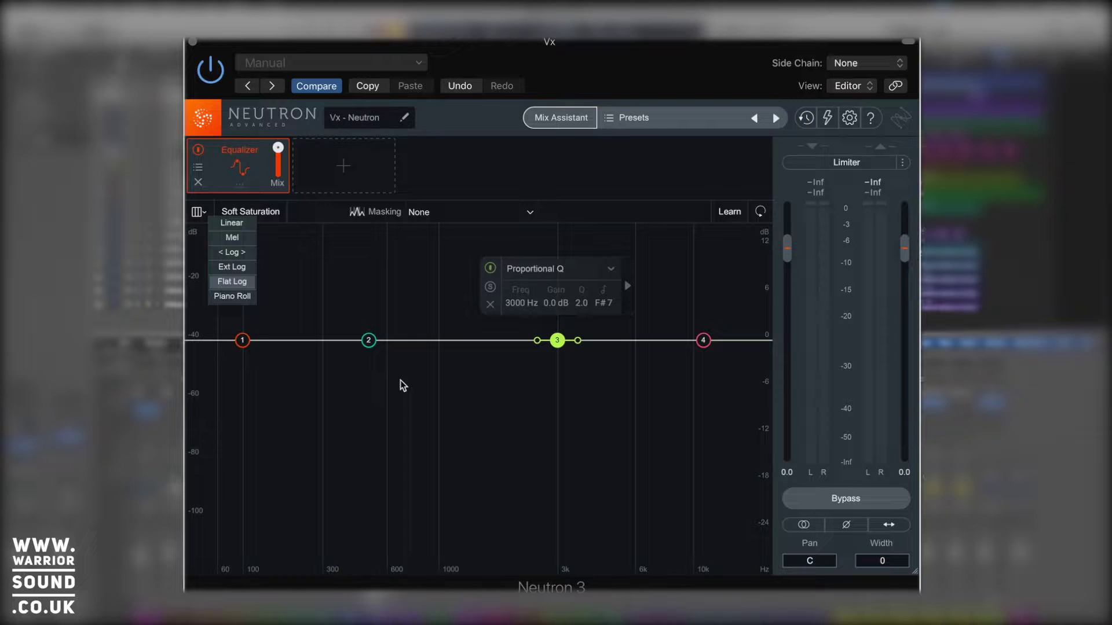
left_click(235, 224)
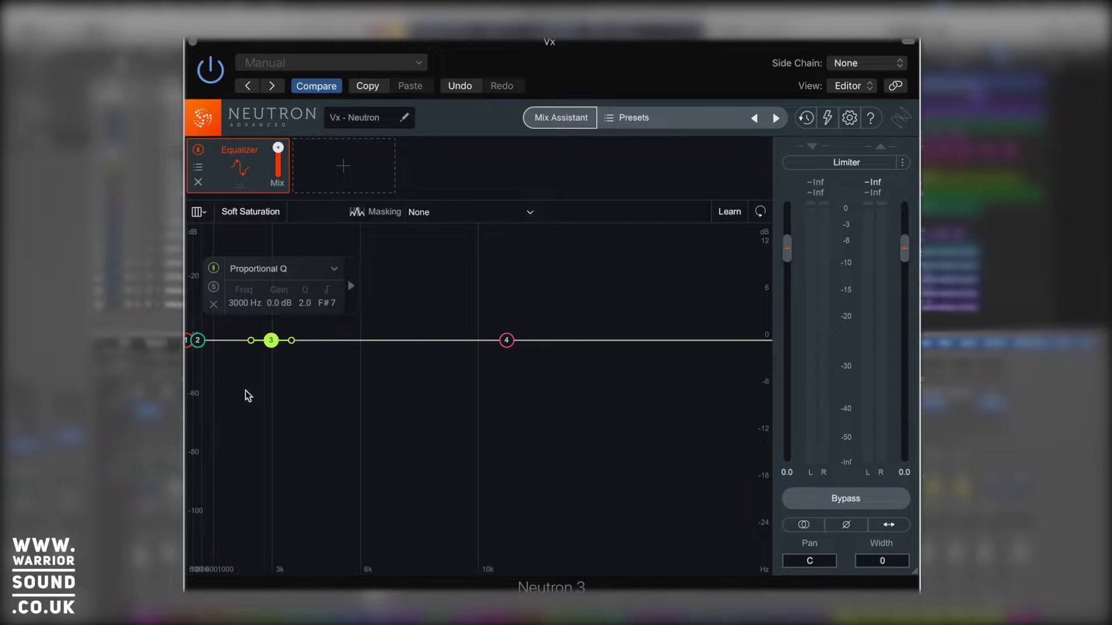
left_click(200, 213)
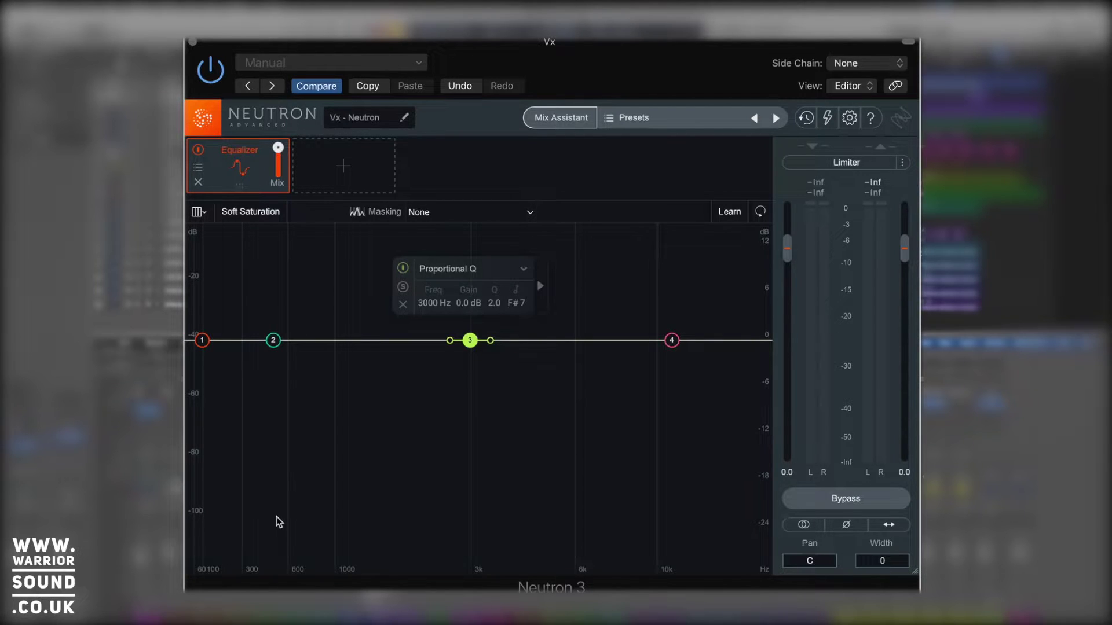
left_click(199, 213)
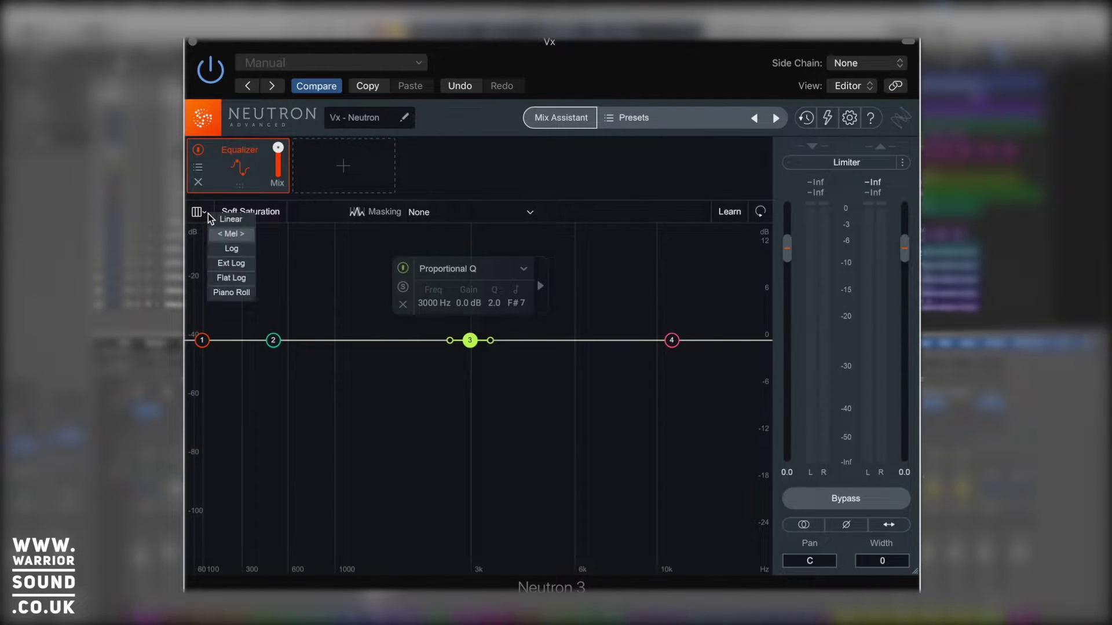
left_click(235, 252)
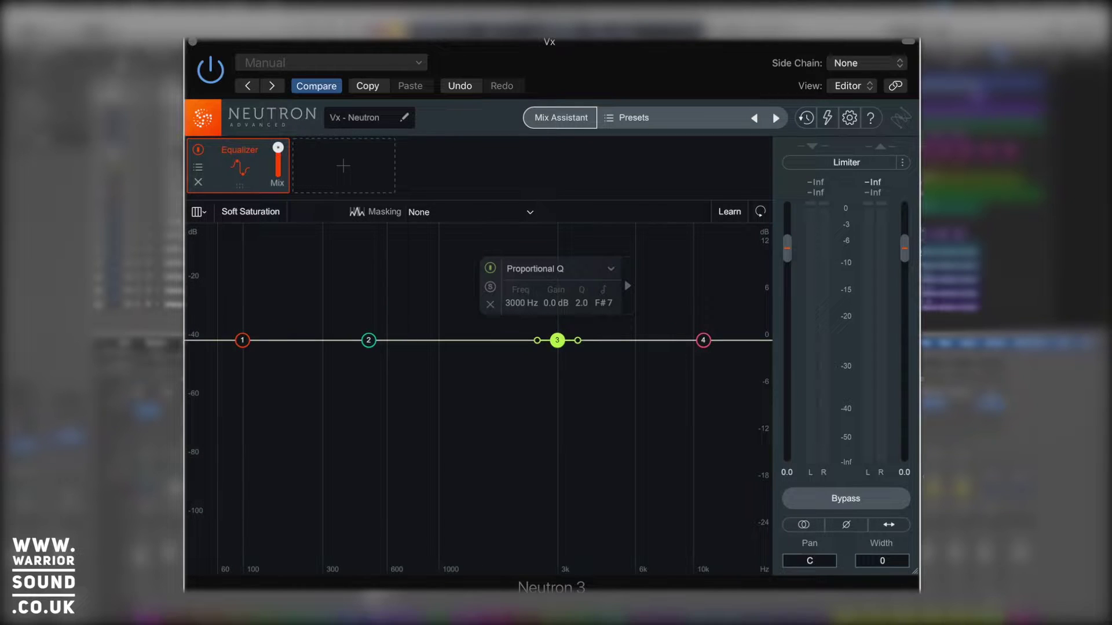
left_click(199, 212)
left_click(239, 259)
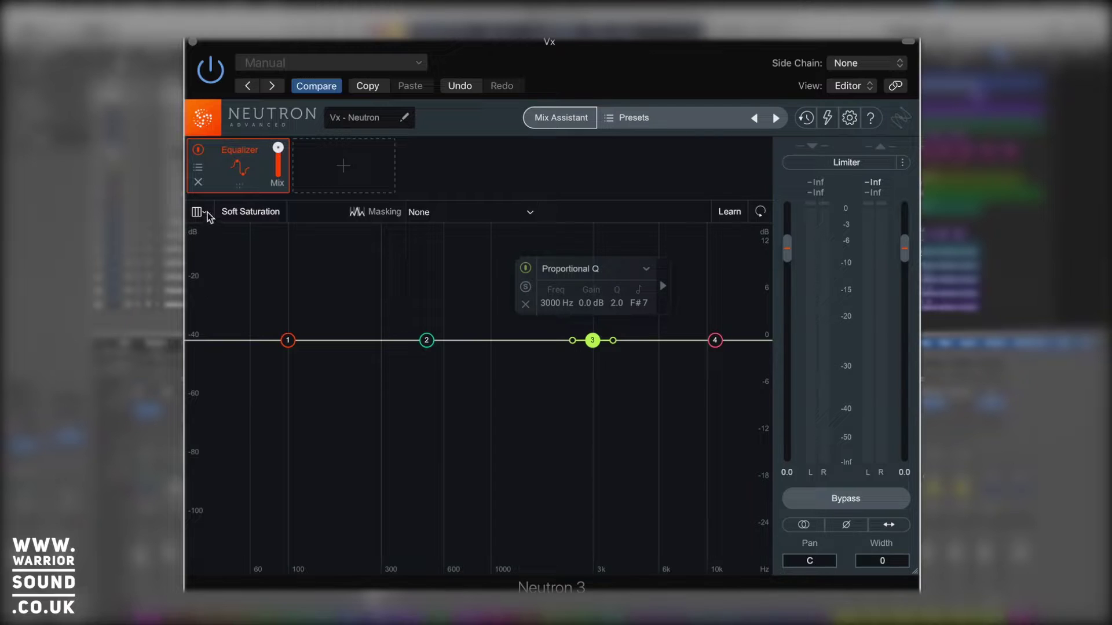
left_click(198, 212)
left_click(234, 277)
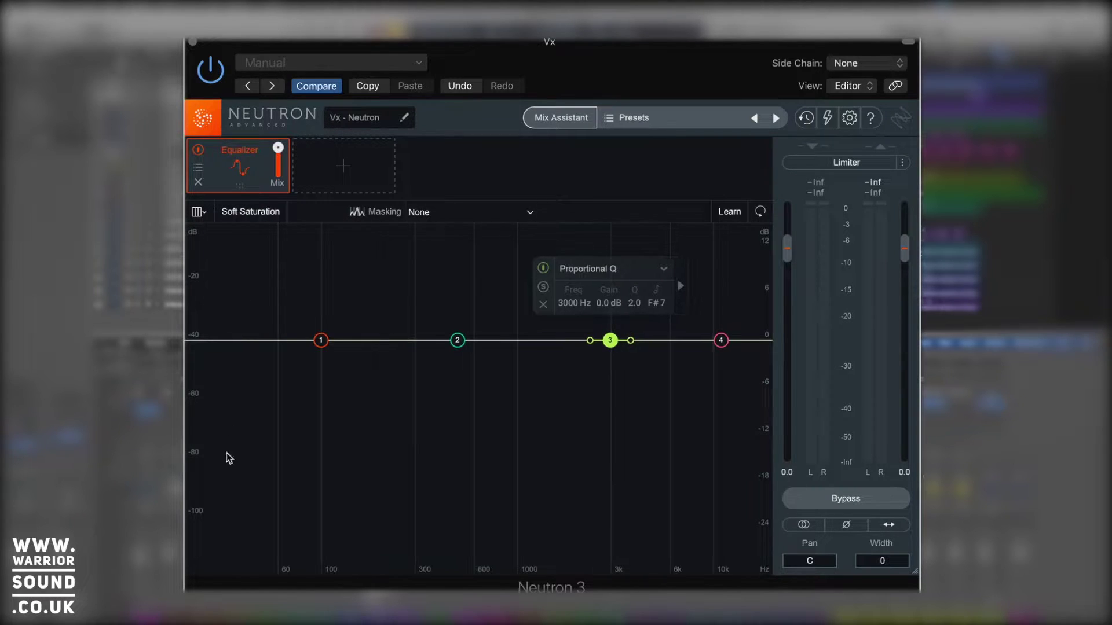
left_click(198, 212)
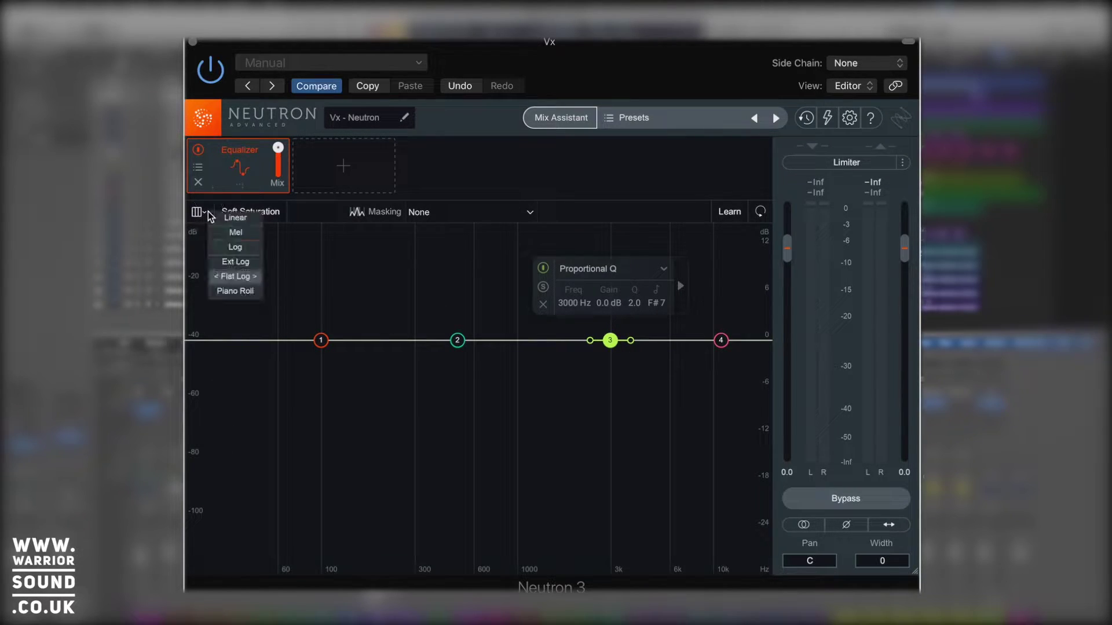
left_click(235, 291)
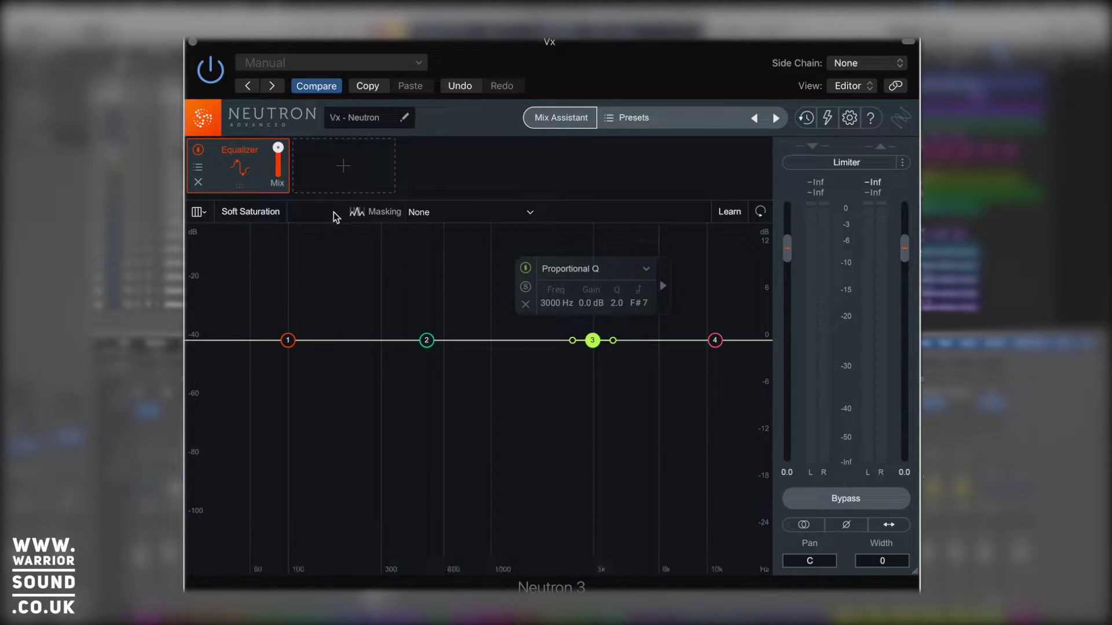
left_click(531, 213)
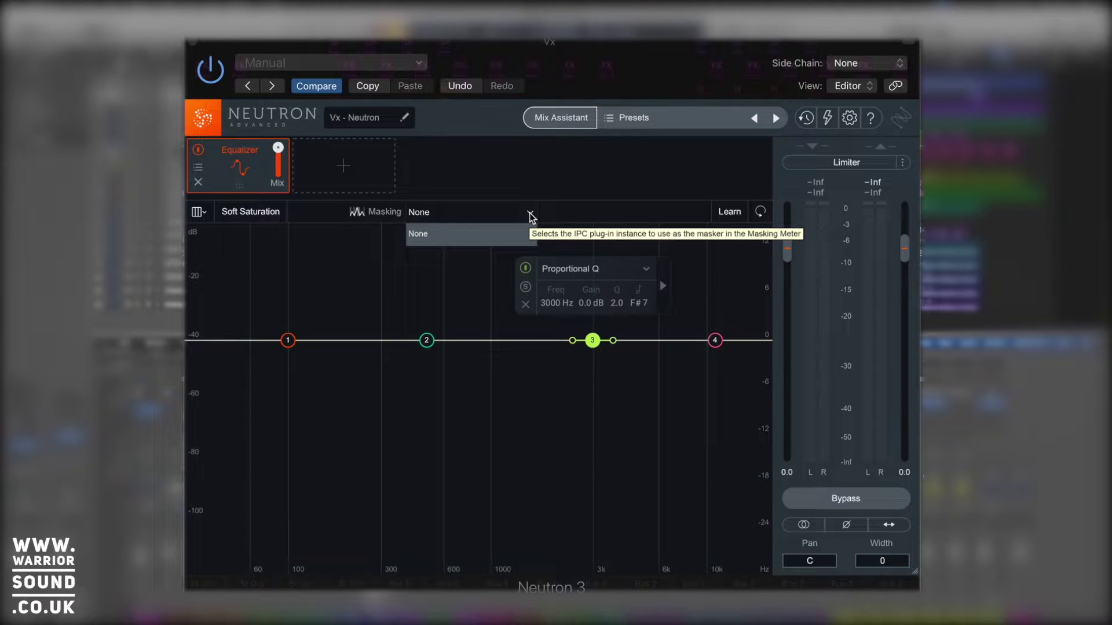
left_click(567, 183)
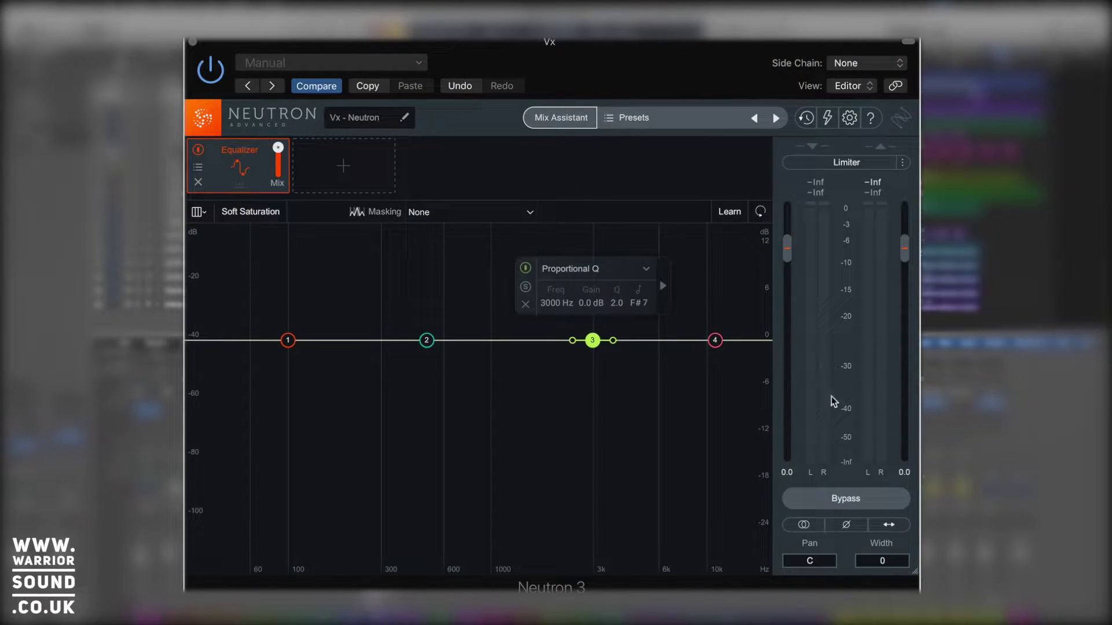
key("space")
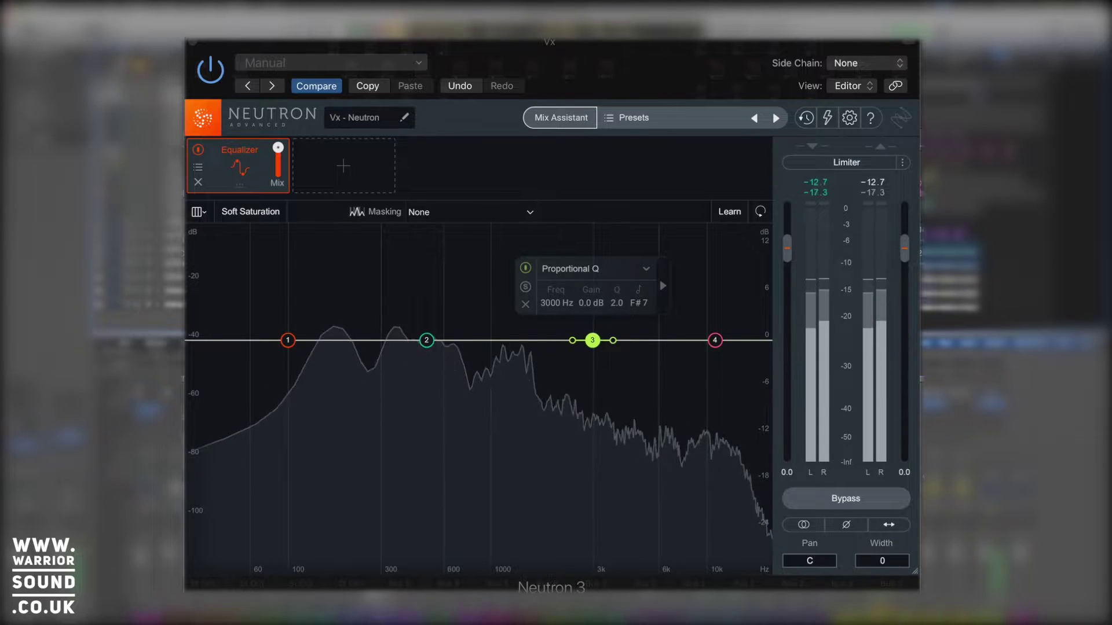
key("space")
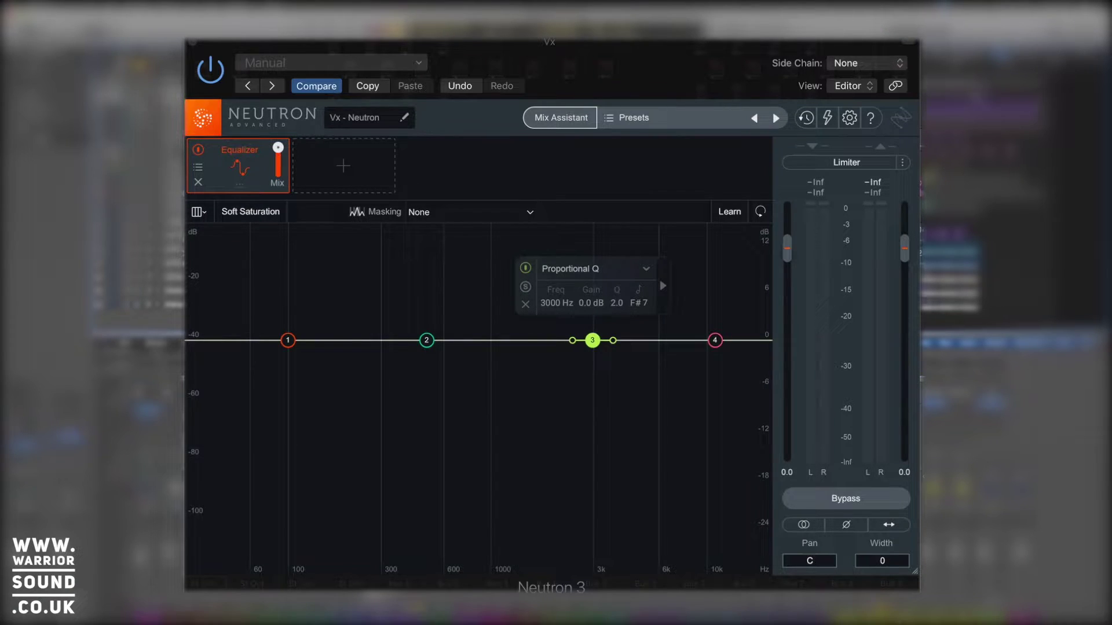
key("space")
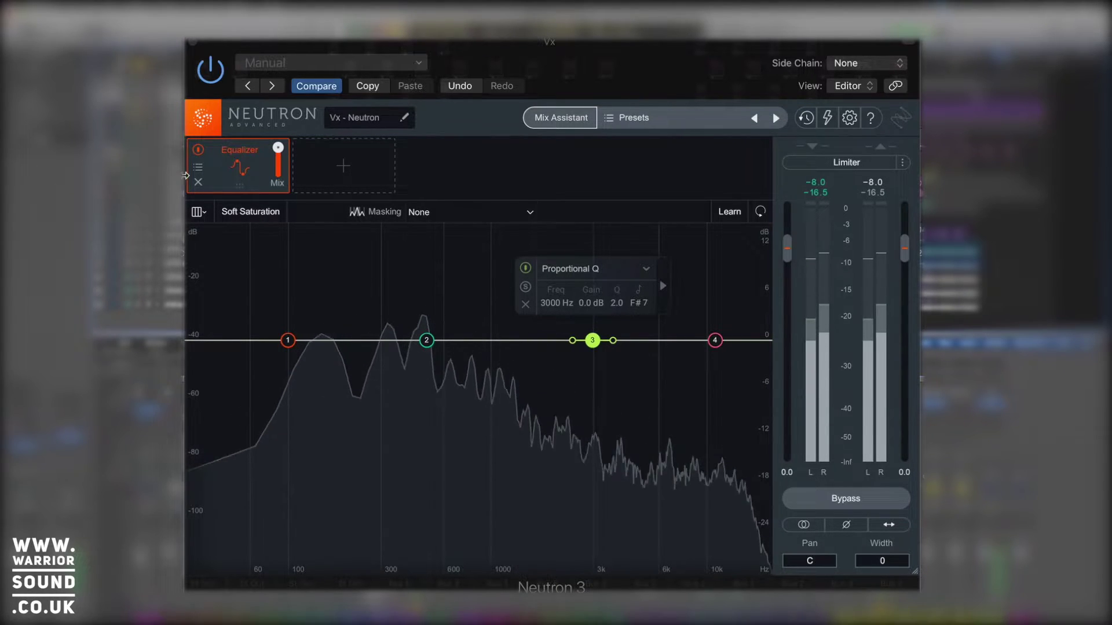
key("space")
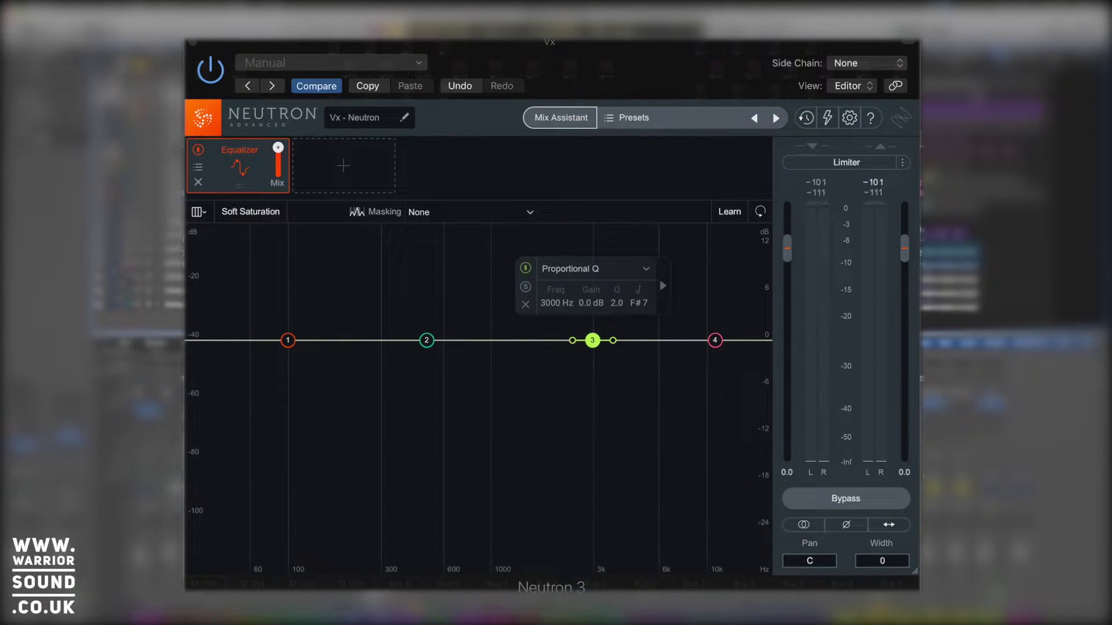
key("space")
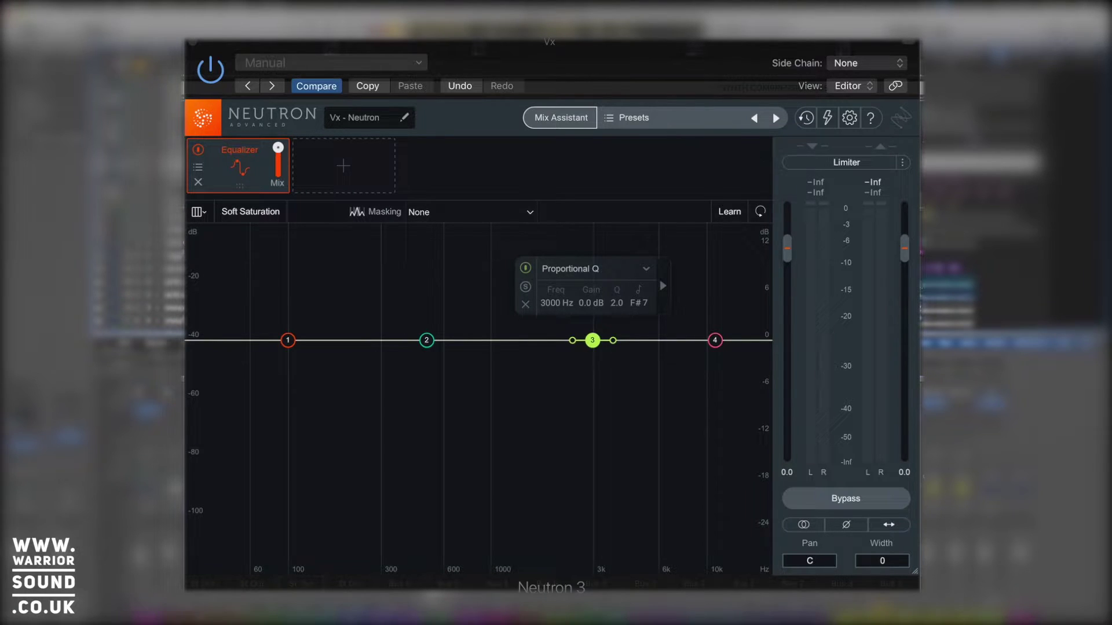
Step: Play and stop the song, then move the vocal's Neutron window to the right
key("space")
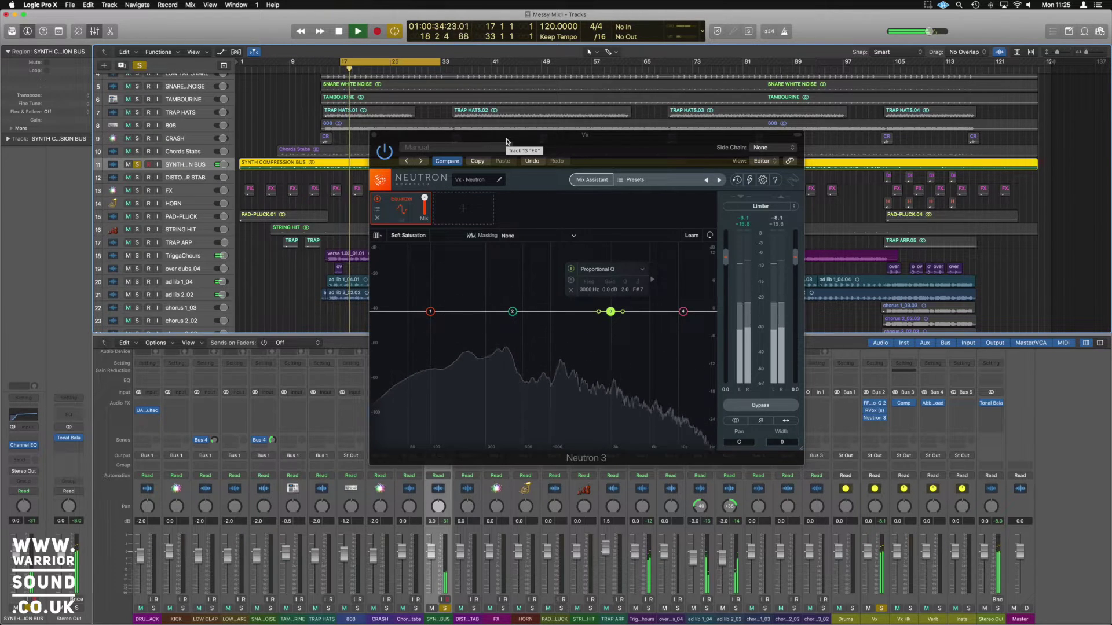
key("space")
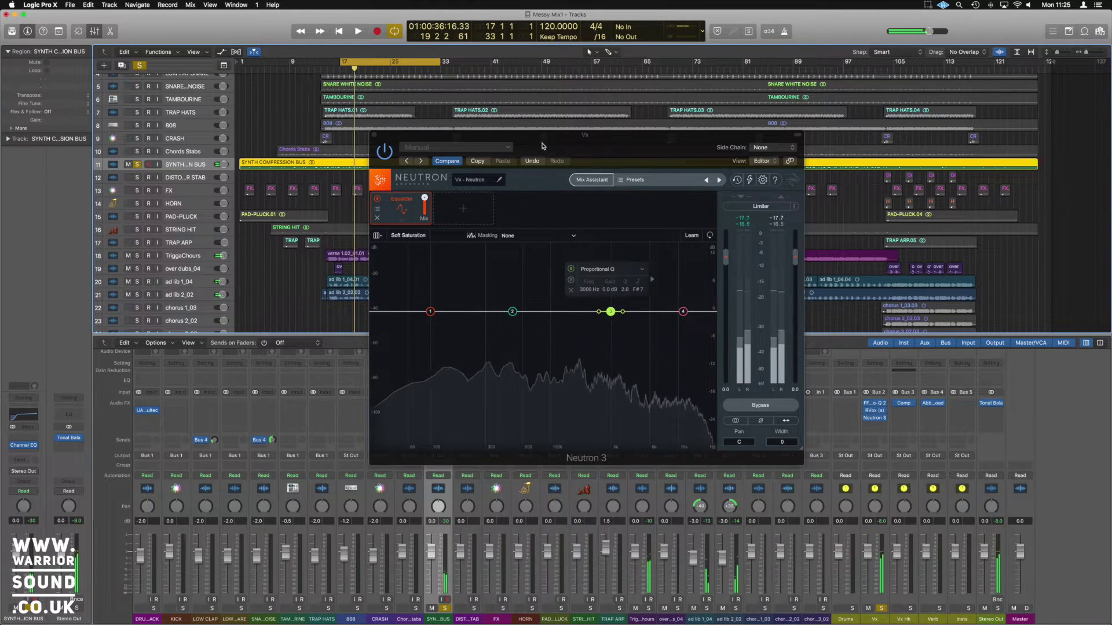
left_click_drag(533, 148, 675, 152)
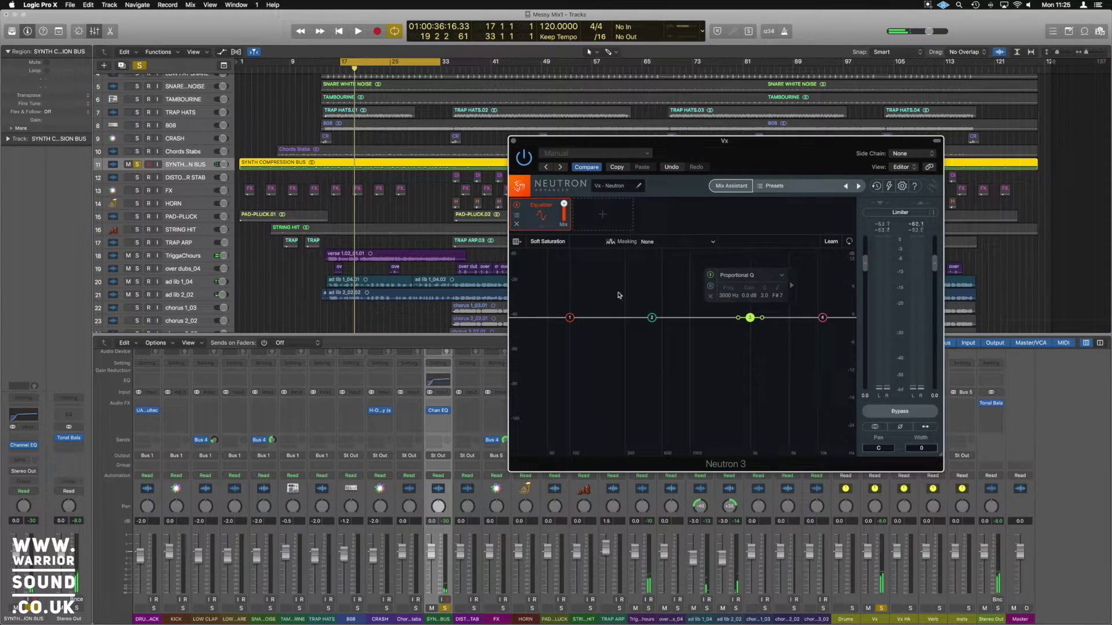
Step: Insert a stereo Neutron 3 on the SYNTH COMPRESSION BUS, then close and reposition the plug-in windows
left_click(448, 402)
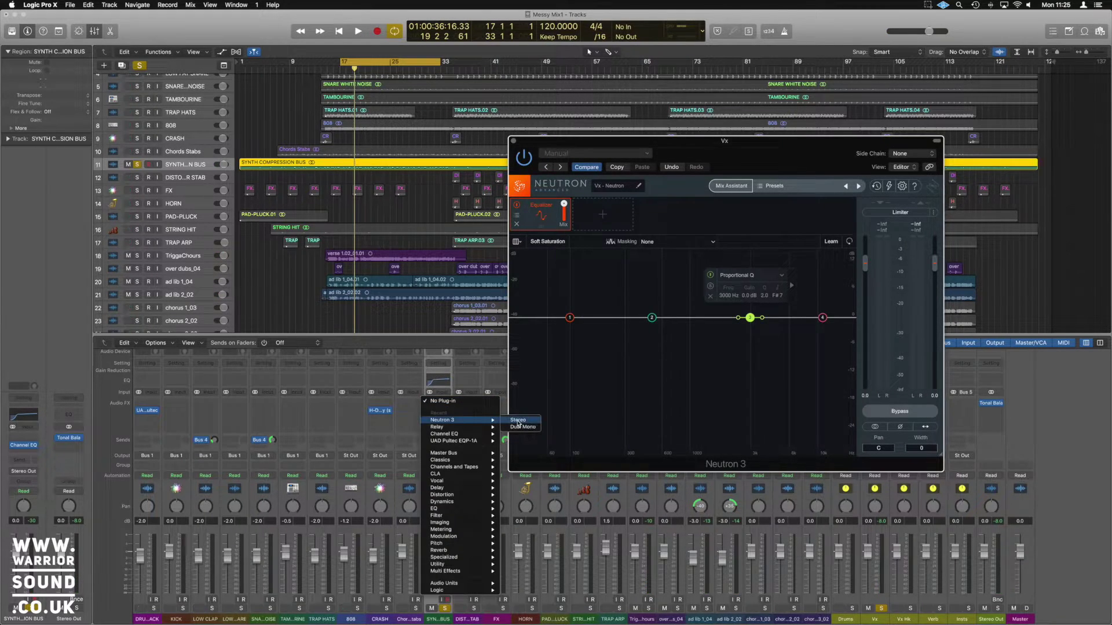
left_click(517, 422)
left_click_drag(376, 135, 353, 152)
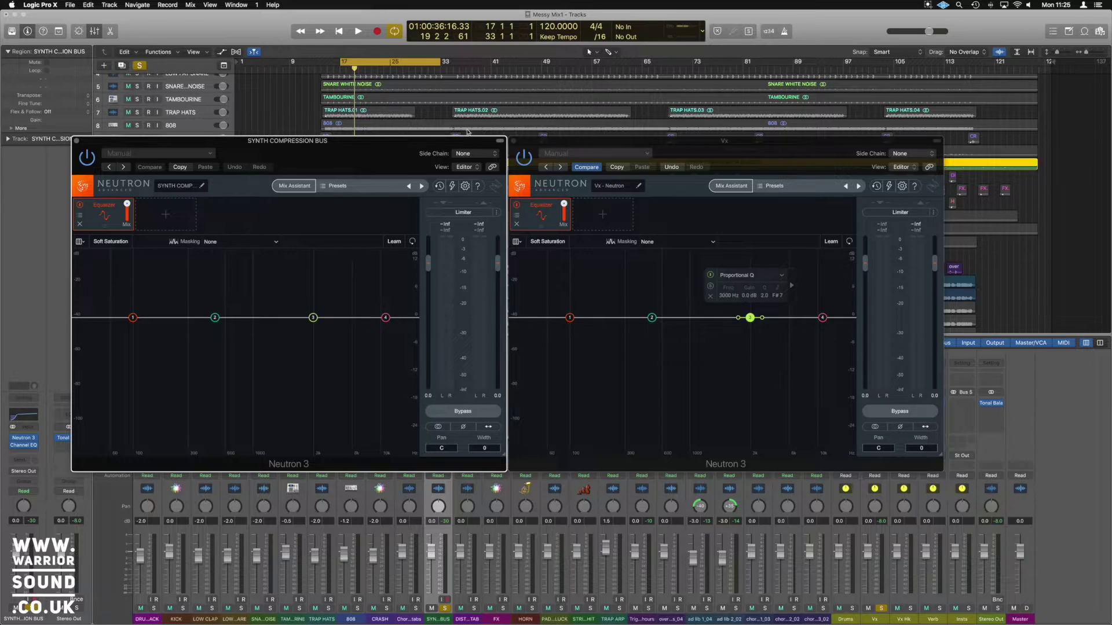
left_click(78, 141)
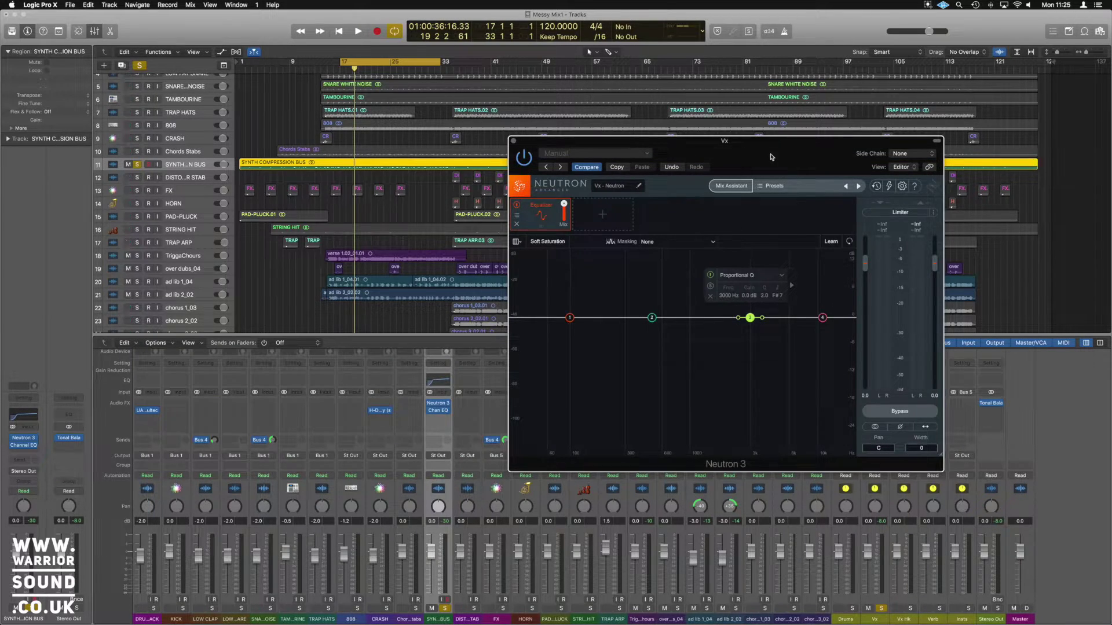
left_click_drag(771, 156, 660, 157)
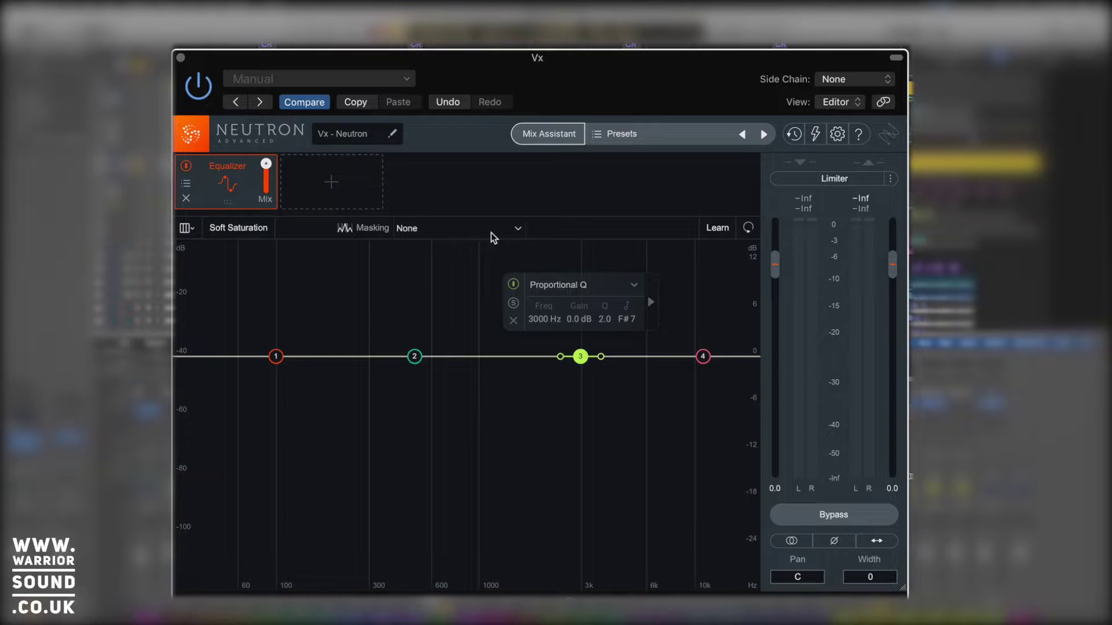
Step: Set SYNTH COMPRESSION BUS as the vocal's masking source and play the song to compare spectra
left_click(491, 232)
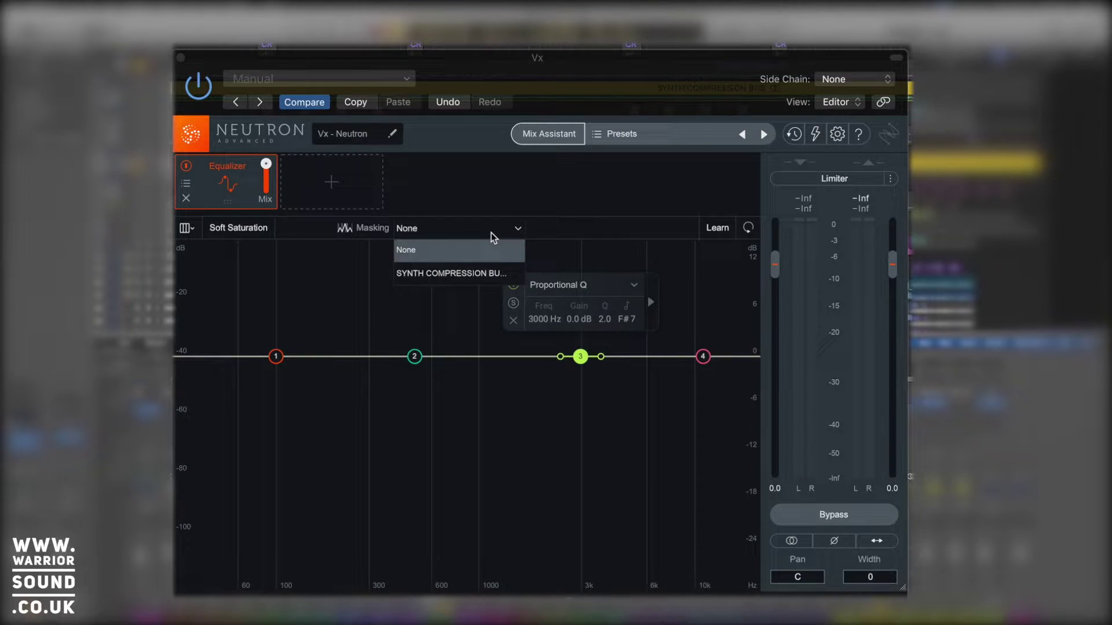
left_click(464, 278)
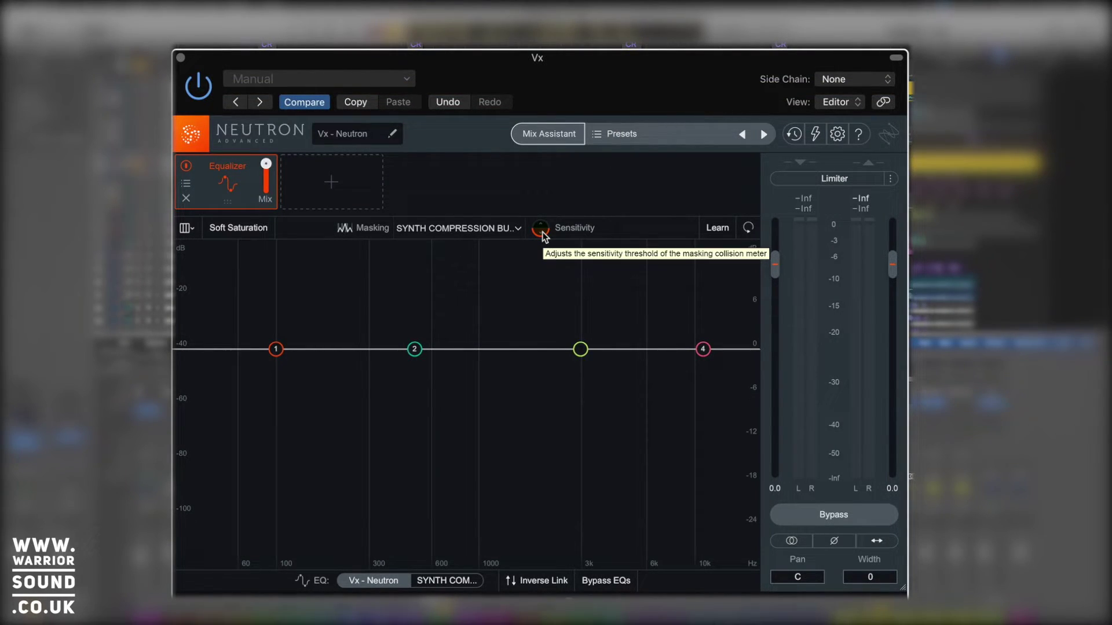
key("space")
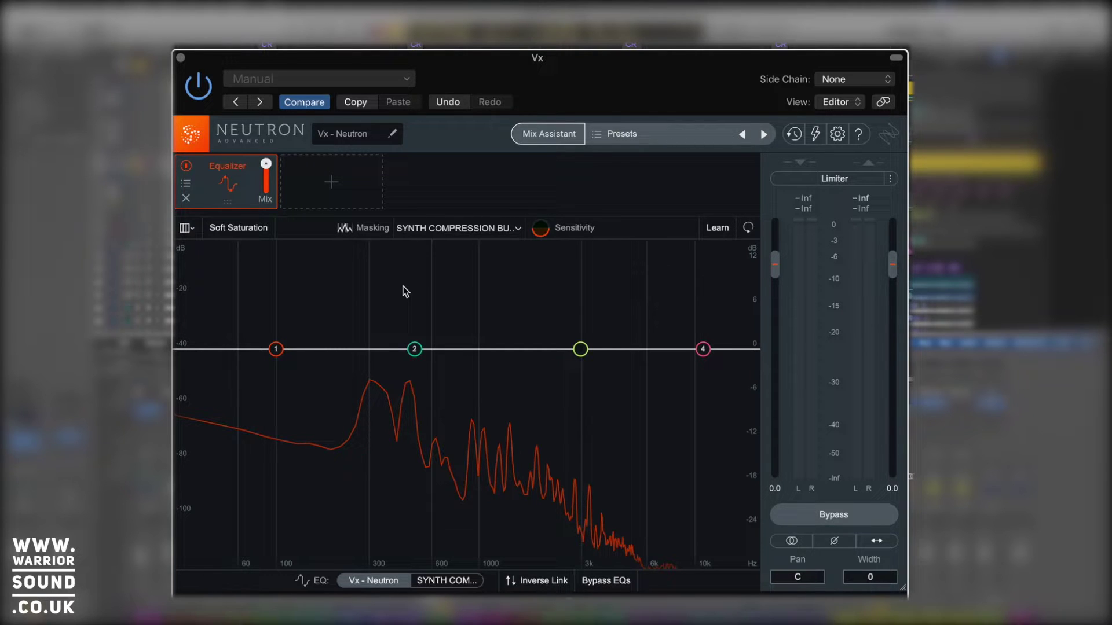
key("space")
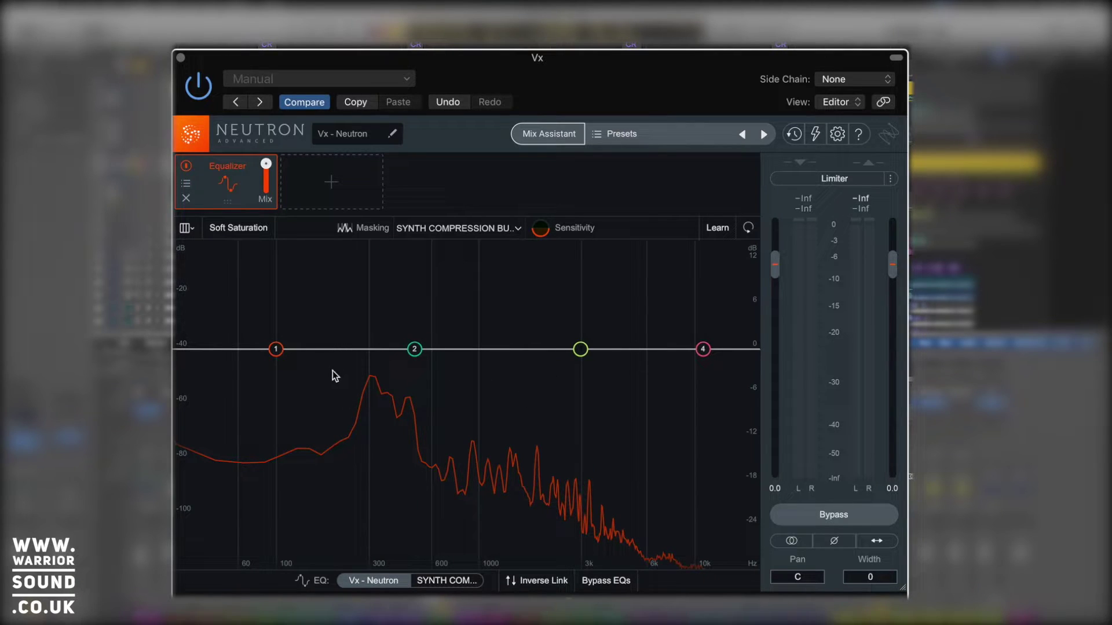
Step: Switch the EQ display to the synth track's curve and start playback
left_click(442, 582)
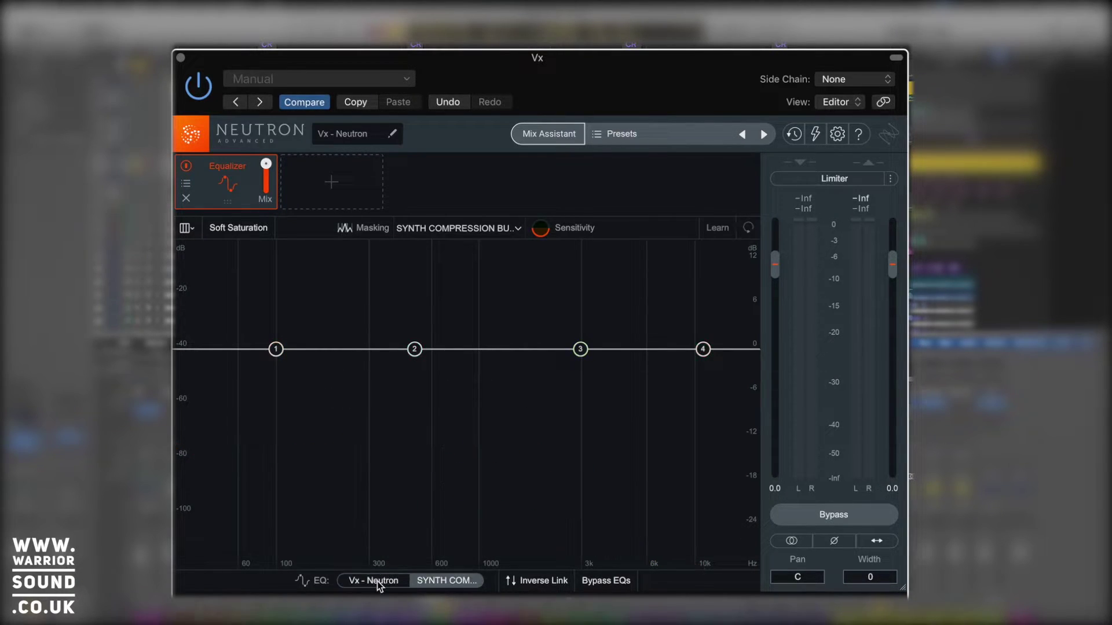
left_click(377, 581)
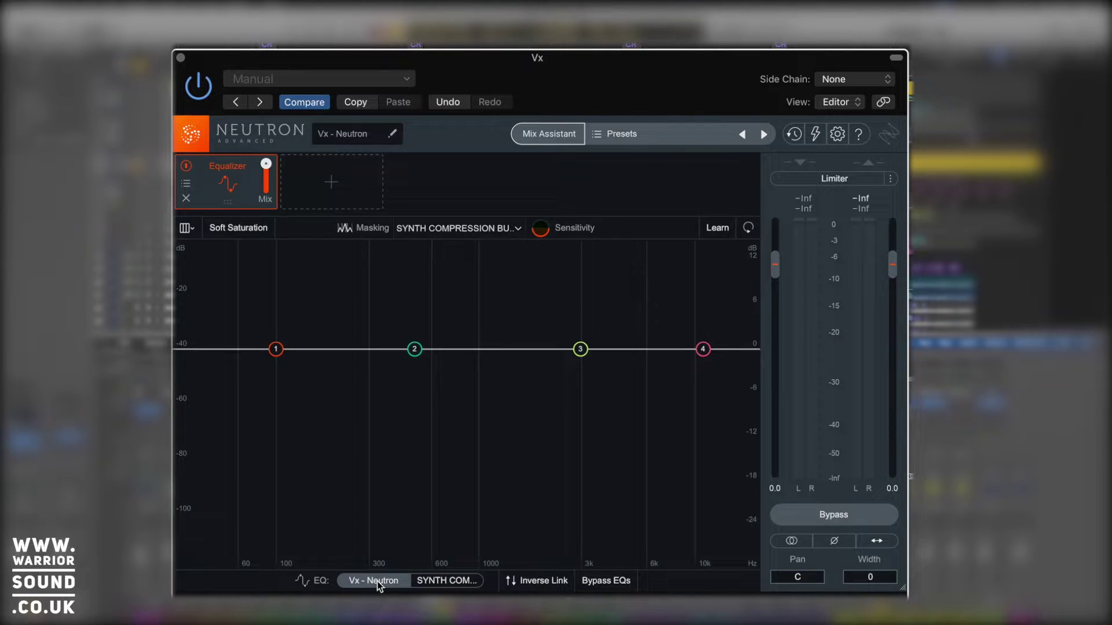
left_click(447, 581)
left_click(452, 583)
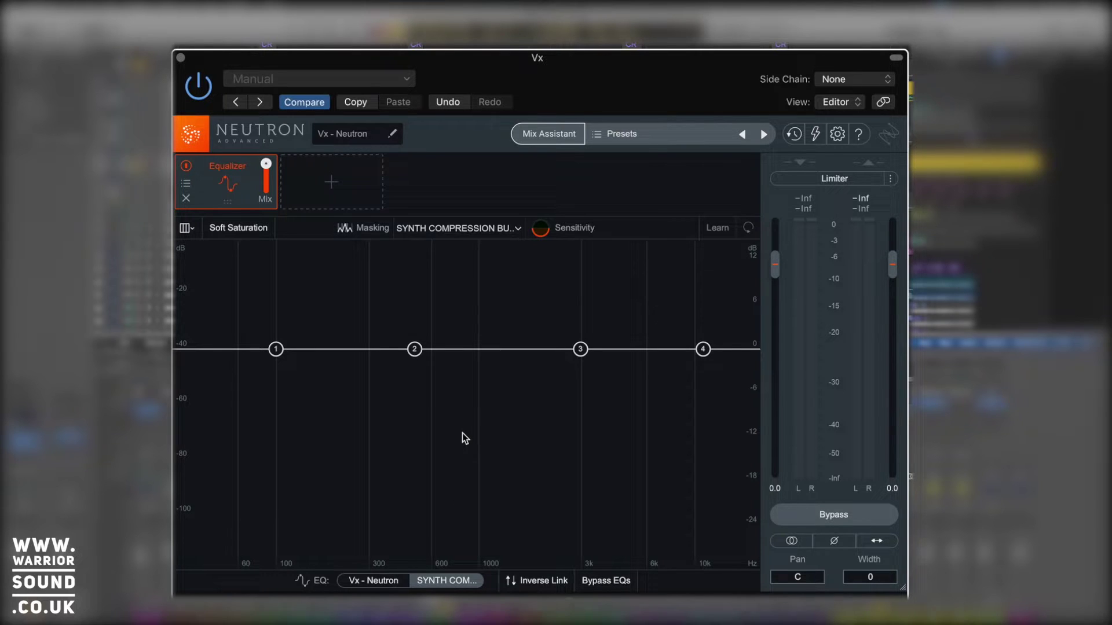
key("space")
Step: Cut synth band 2 about 6 dB near 380 Hz and make band 1 a 150 Hz, 24 dB/oct highpass
left_click_drag(414, 349, 392, 398)
left_click_drag(275, 349, 207, 427)
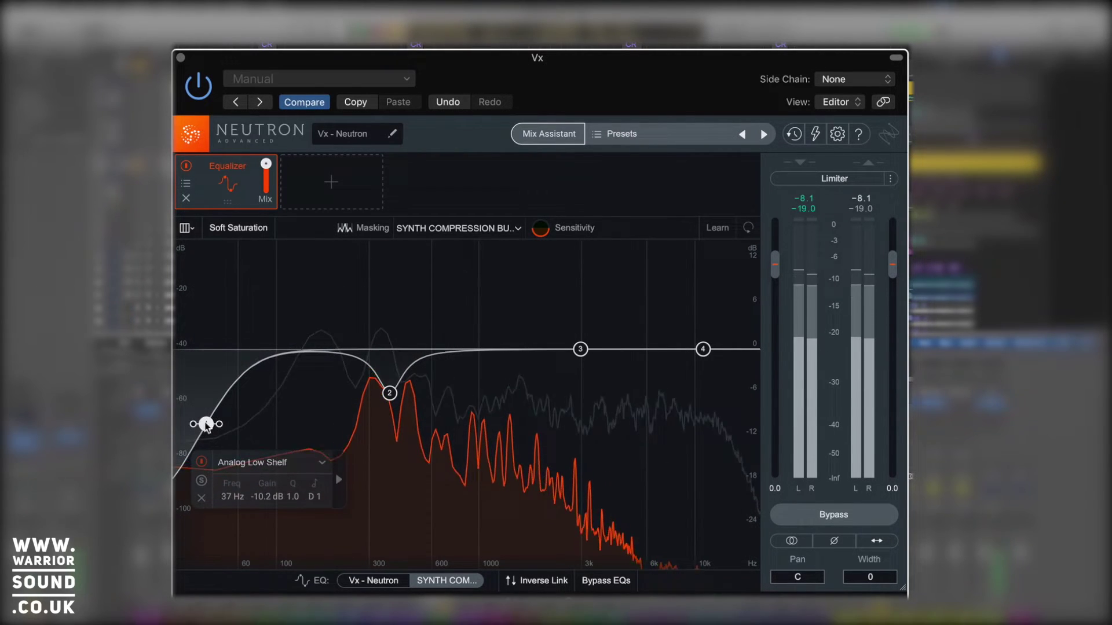
left_click(265, 455)
left_click(262, 441)
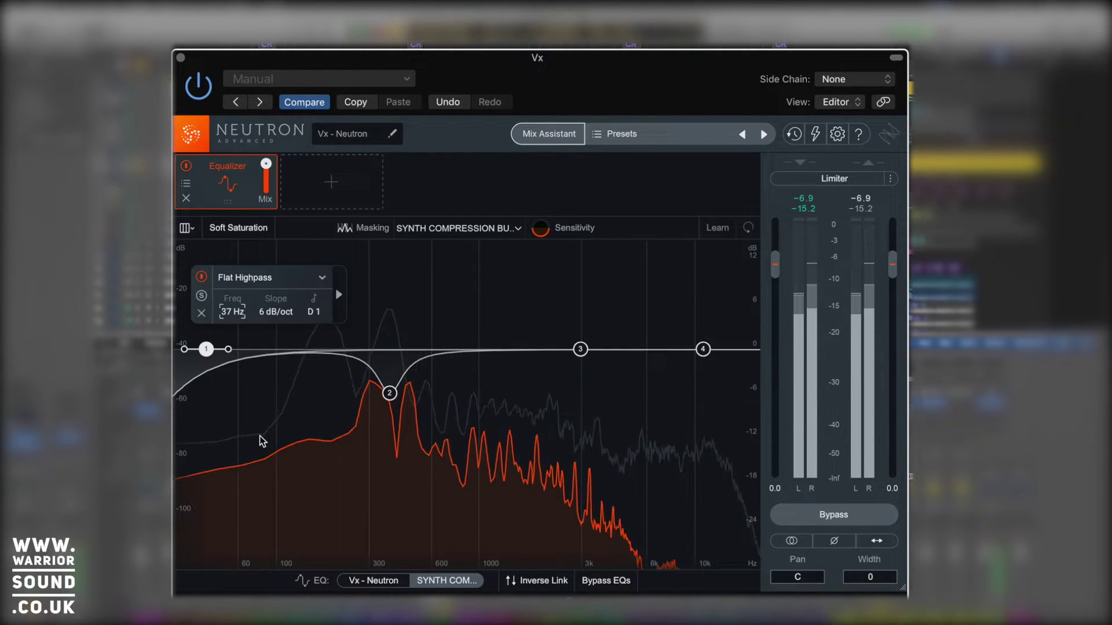
left_click_drag(228, 349, 309, 350)
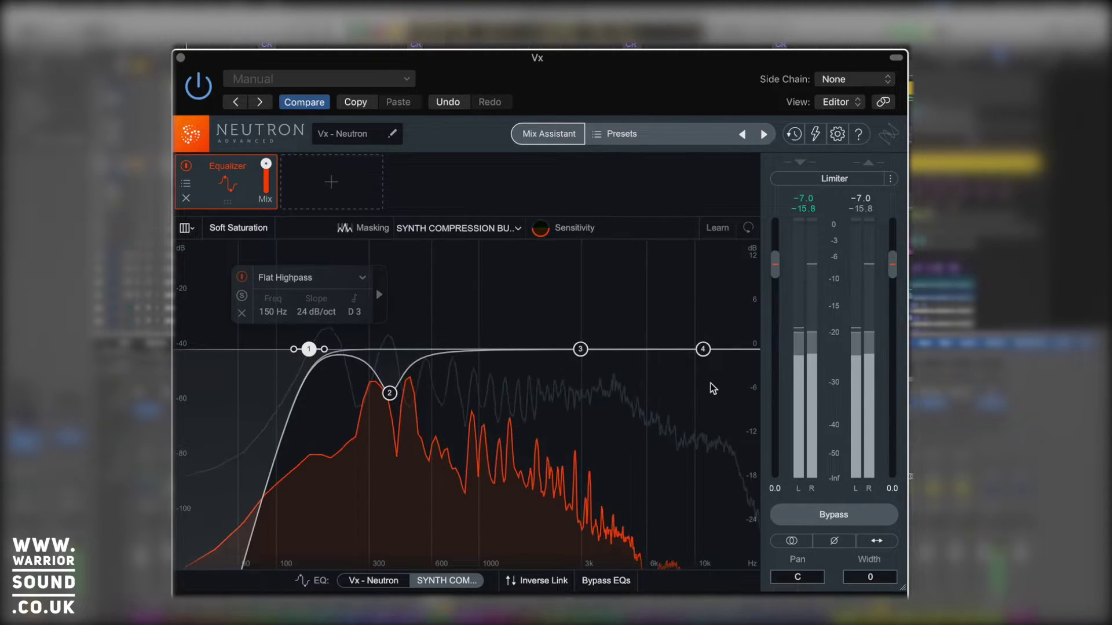
Step: Widen synth band 2's -5.3 dB cut at 392 Hz to Q 1.1
left_click(410, 394)
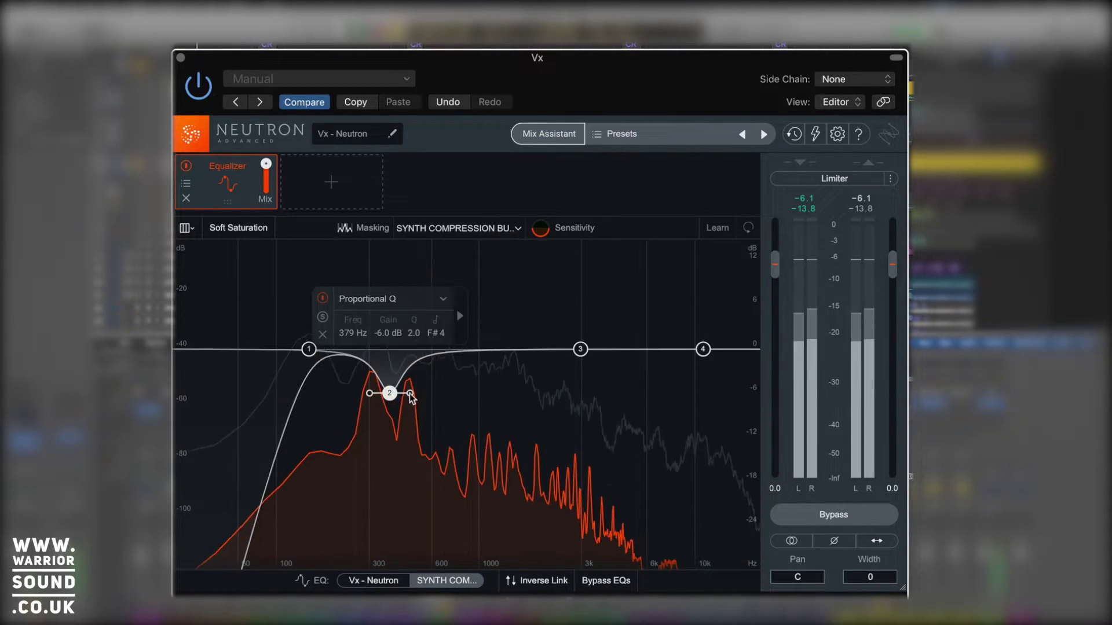
left_click_drag(411, 394, 393, 390)
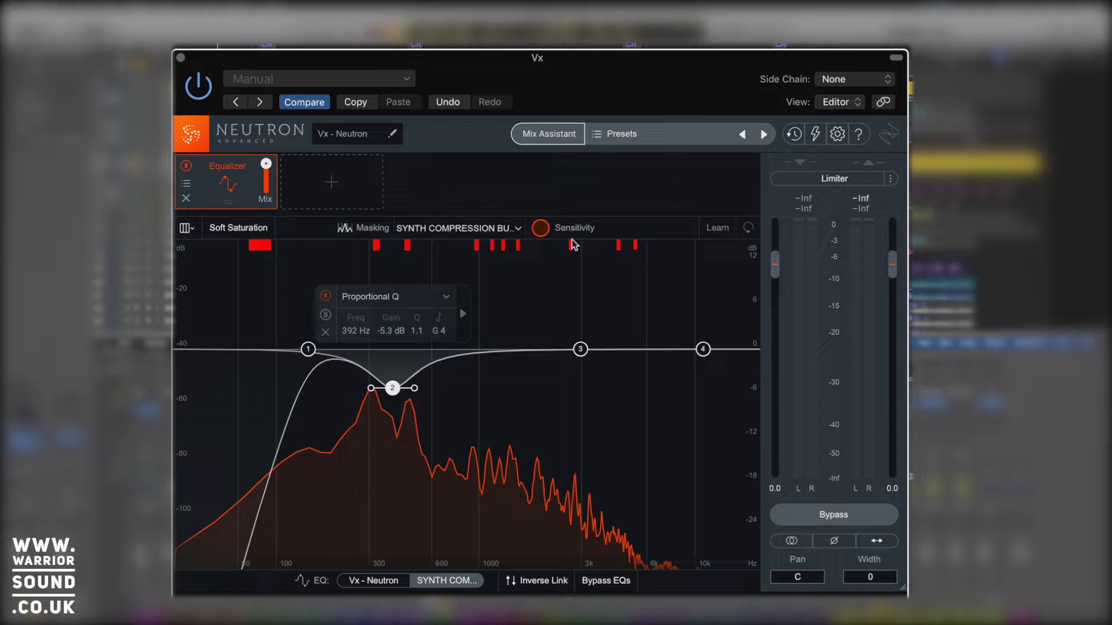
Step: Start playback and turn on Learn so the vocal EQ places its four bands
key("space")
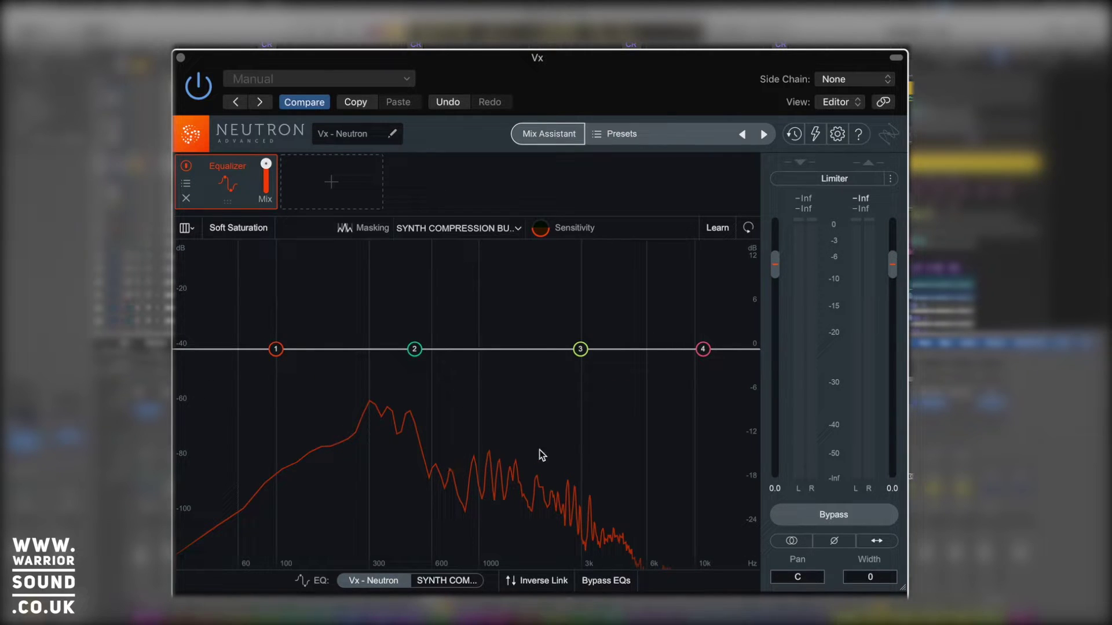
left_click(717, 228)
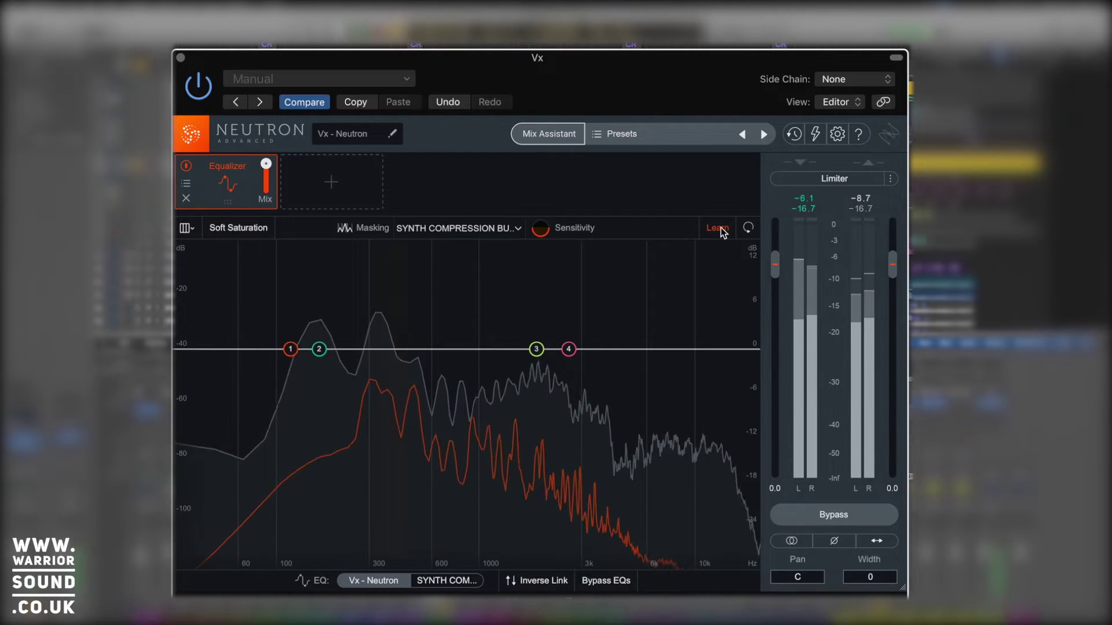
Step: Stop Learn, set vocal band 2 to a 1.4 dB boost at 171 Hz, Q 2.0, and replay
left_click(717, 228)
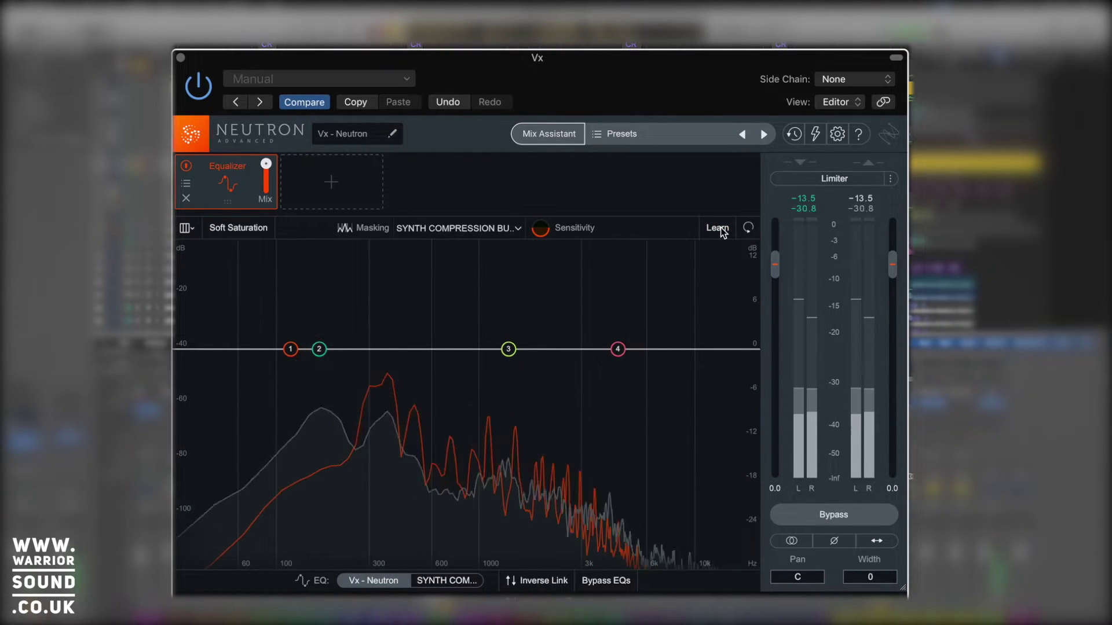
left_click(319, 350)
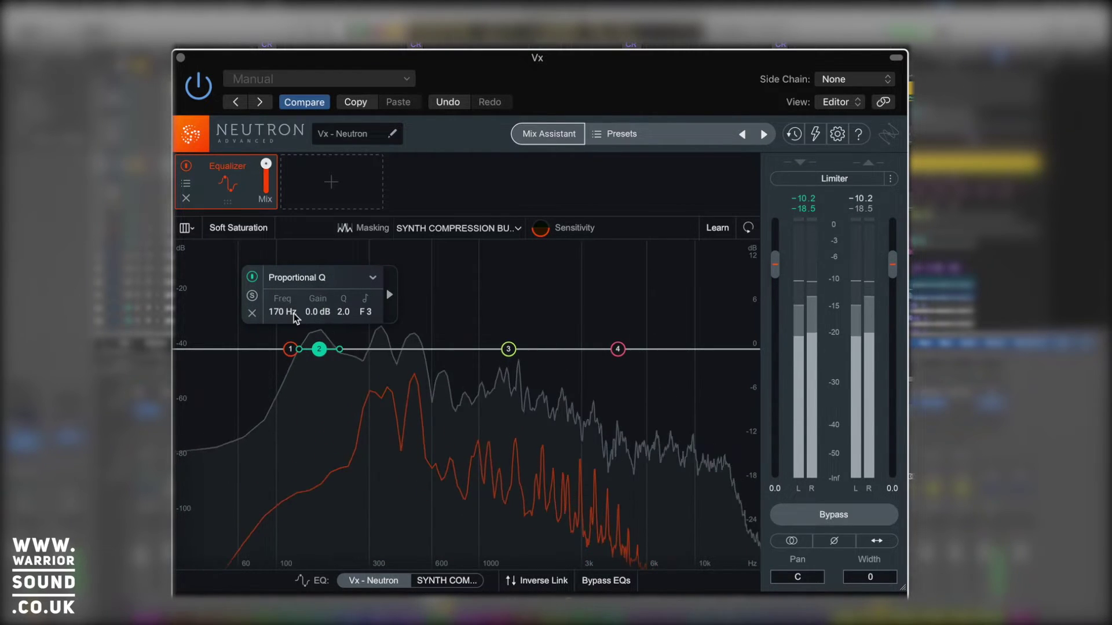
left_click(390, 295)
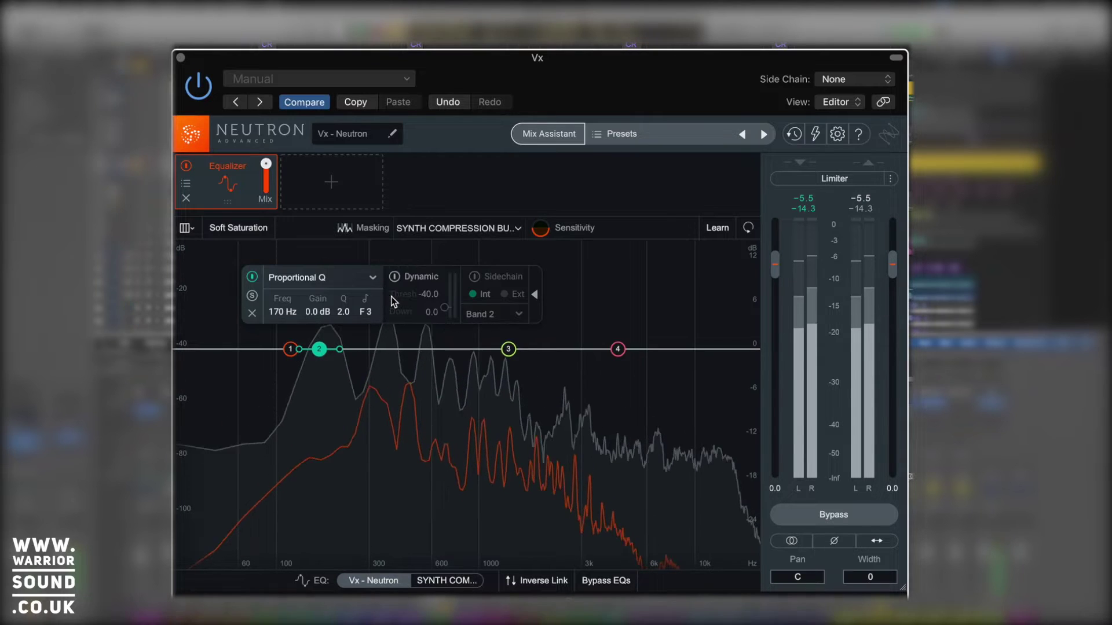
left_click(533, 296)
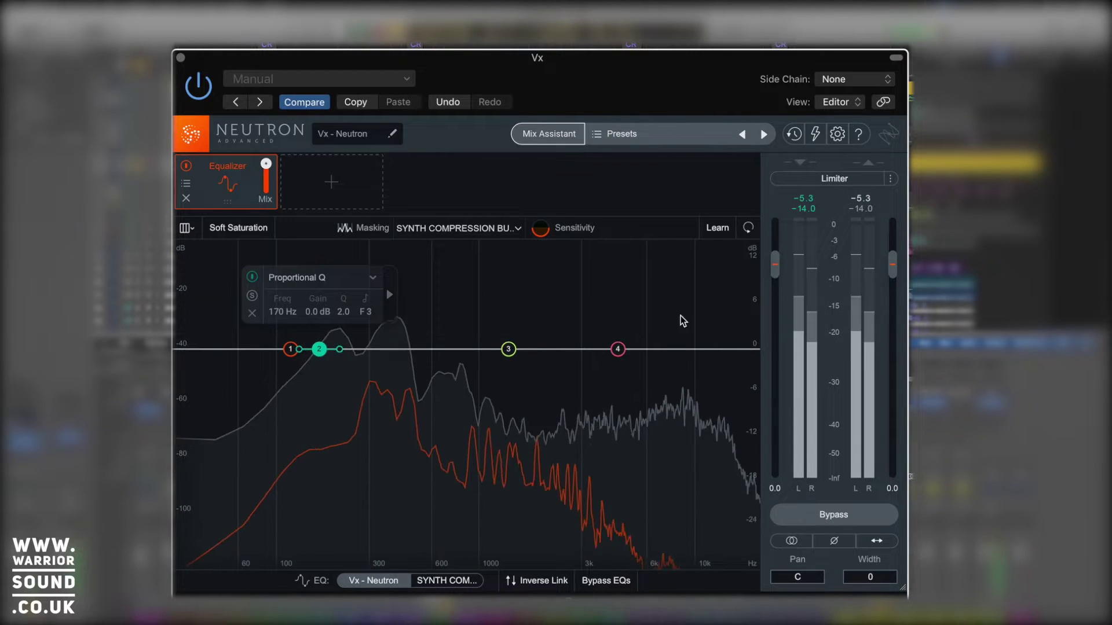
left_click_drag(318, 349, 321, 274)
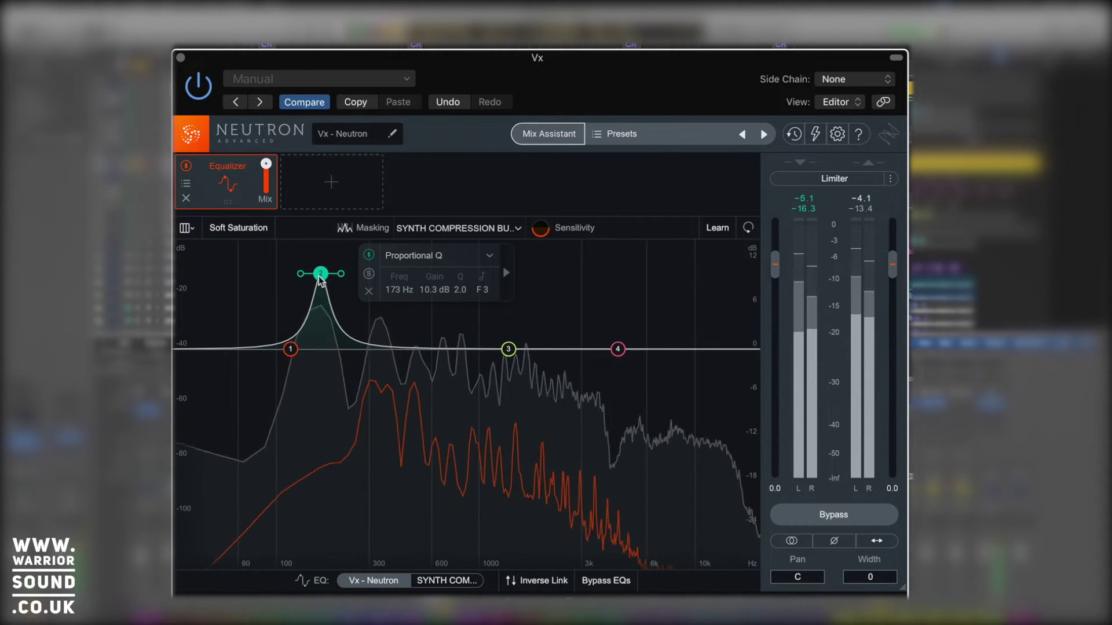
left_click_drag(320, 276, 320, 343)
key("space")
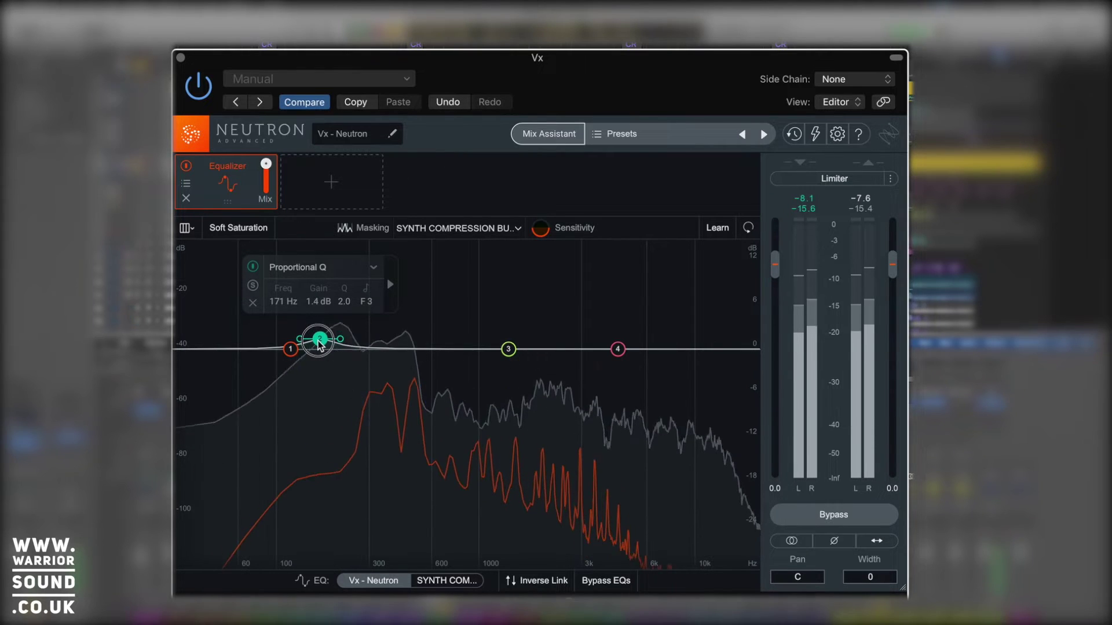
Step: Sweep band 3 to find the resonance, cut it 3 dB at 1409 Hz, and shelf band 4 up 1.7 dB at 4430 Hz
left_click(507, 350)
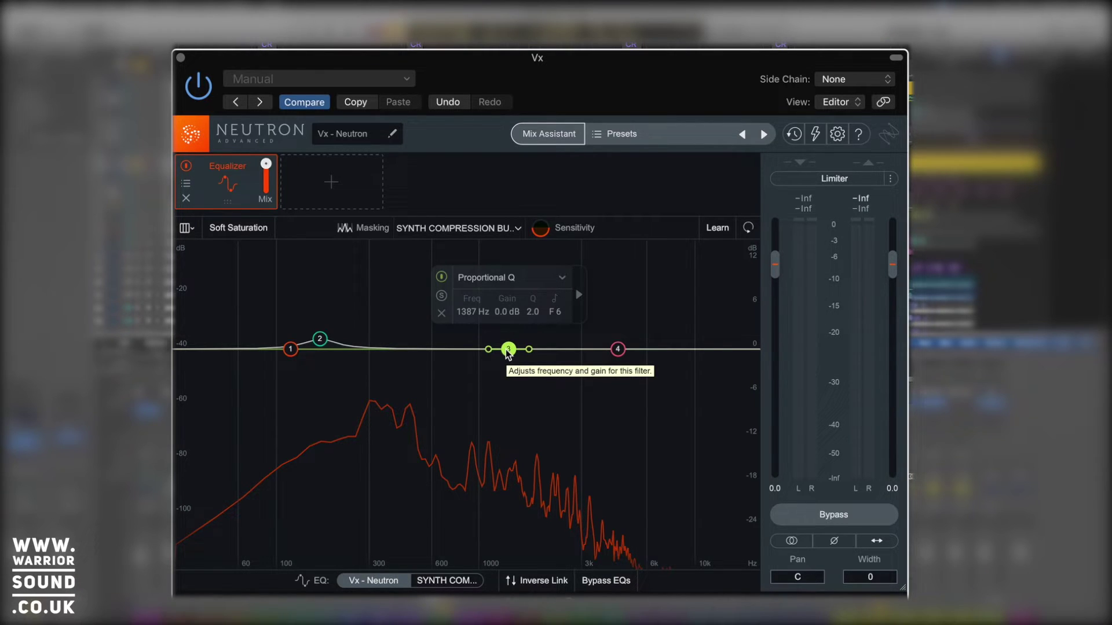
left_click_drag(508, 350, 509, 260)
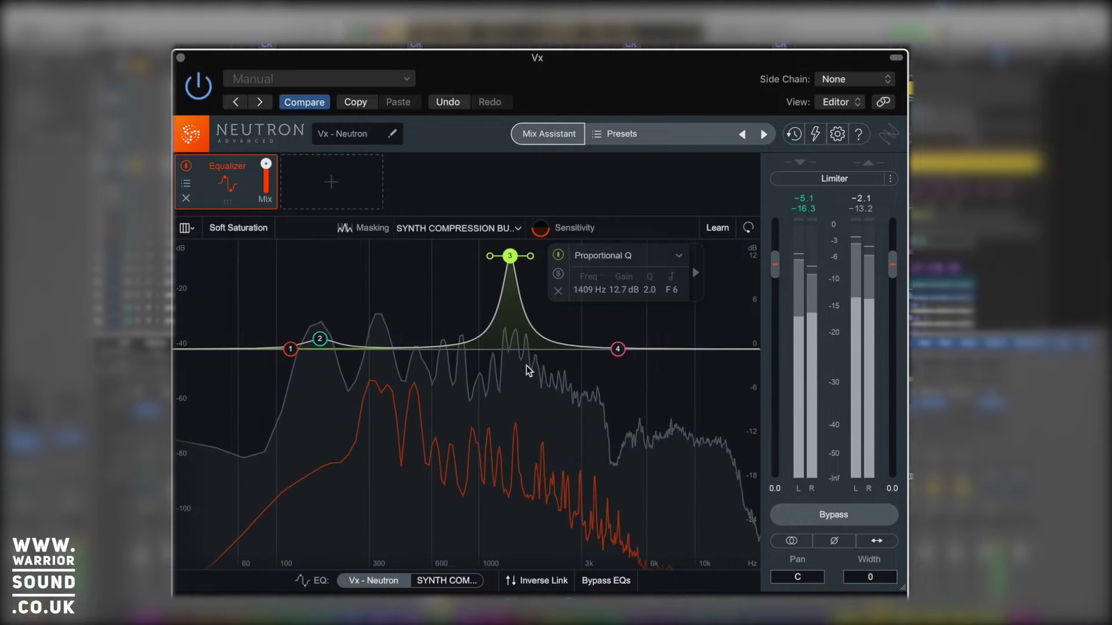
left_click_drag(509, 255, 509, 371)
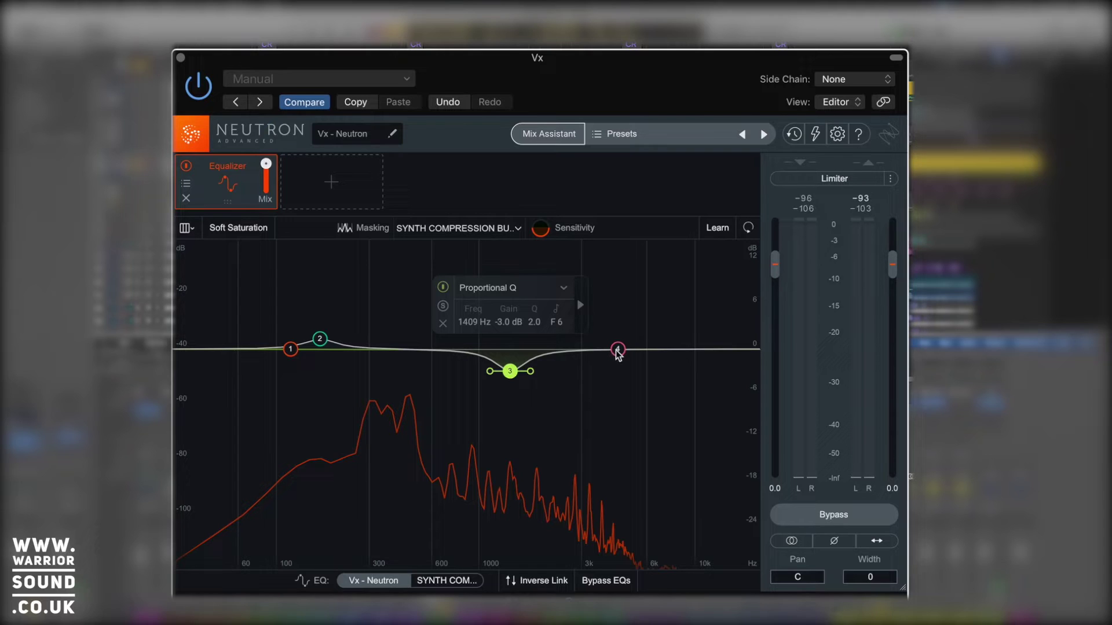
left_click_drag(618, 351, 619, 342)
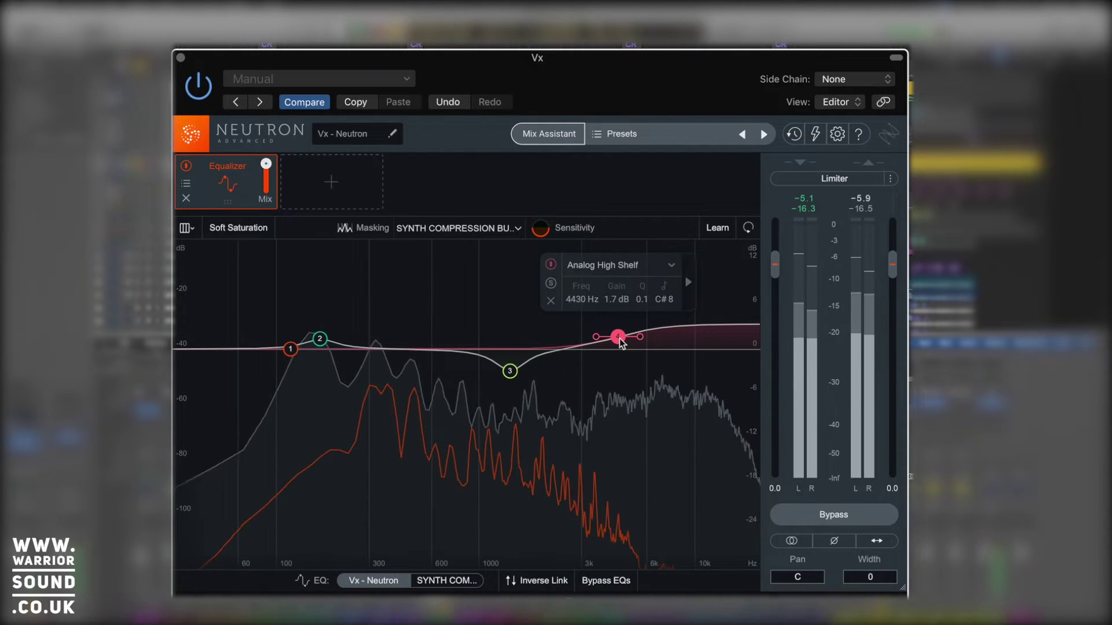
Step: Toggle the Equalizer bypass on and off twice during playback, ending enabled with playback stopped
key("space")
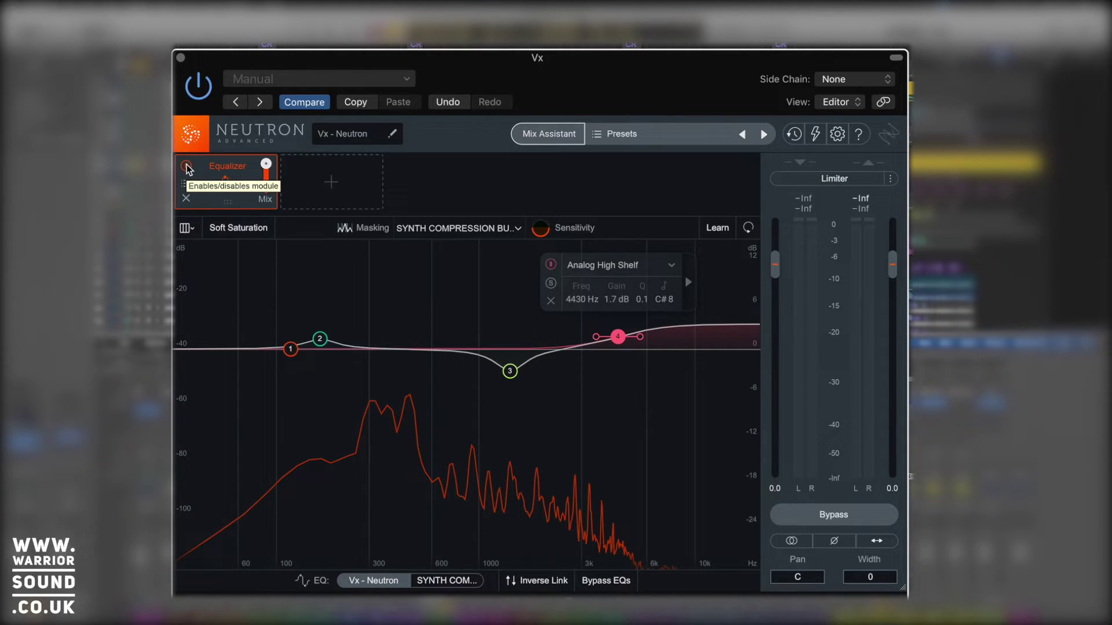
left_click(186, 166)
key("space")
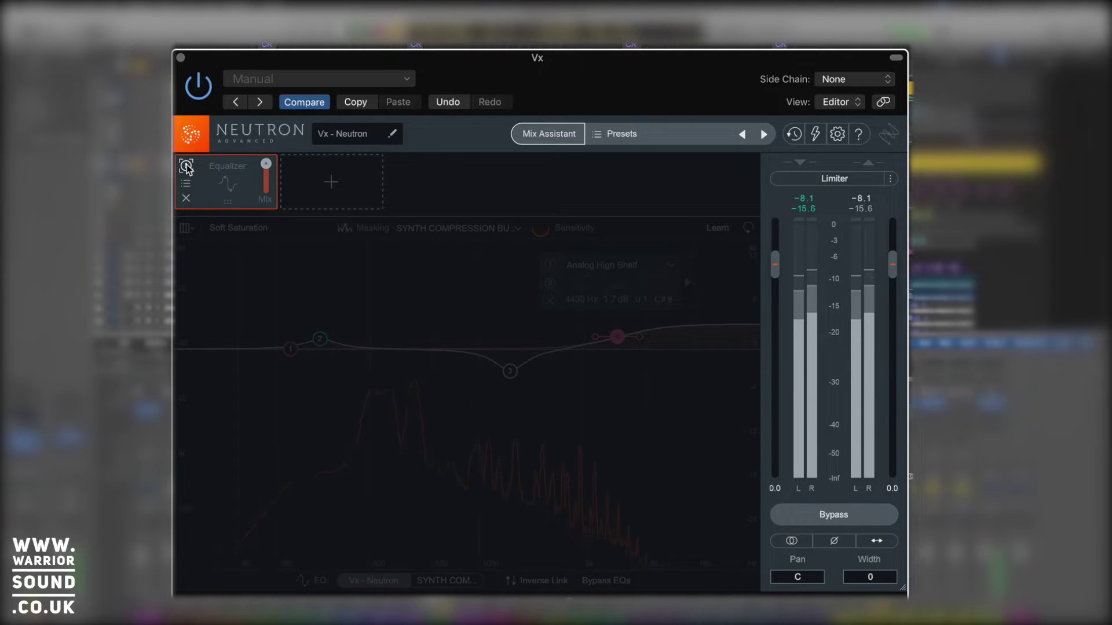
left_click(186, 166)
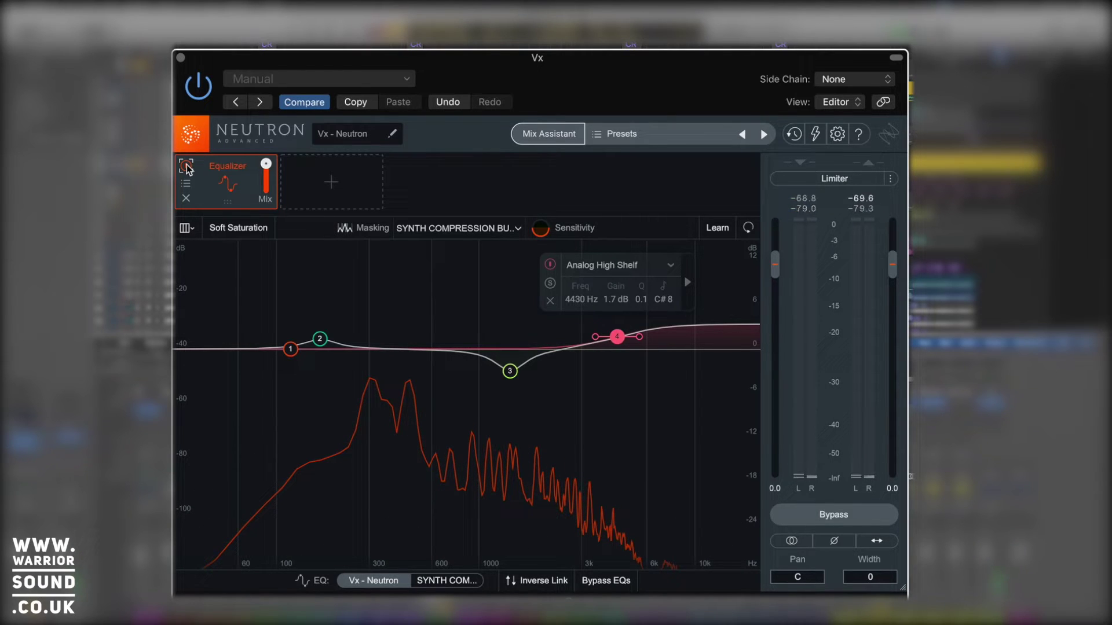
left_click(186, 166)
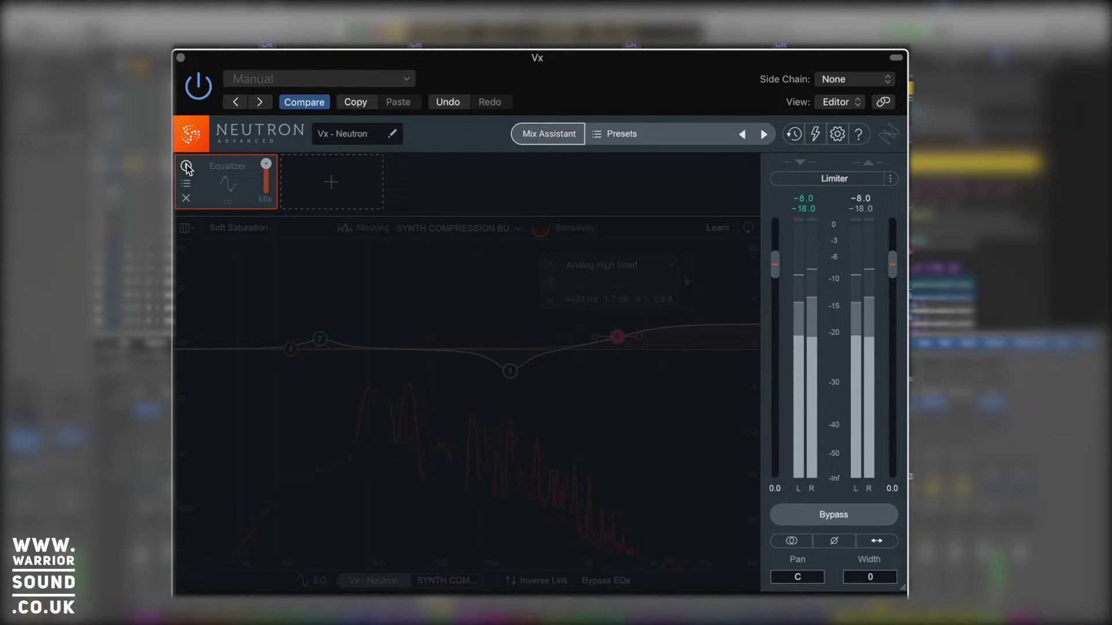
left_click(186, 167)
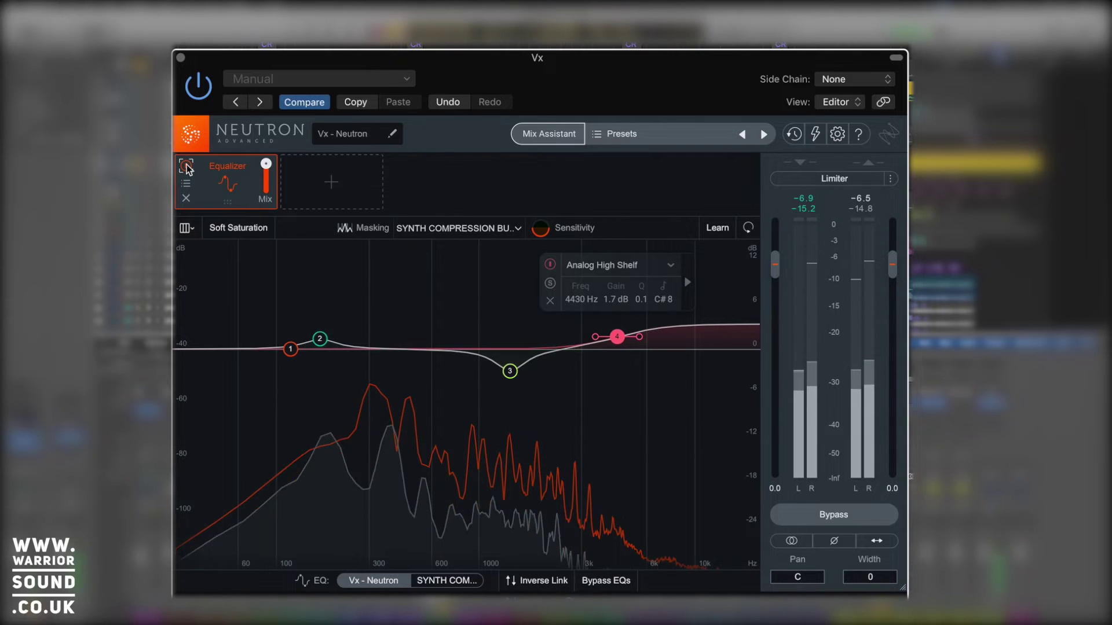
key("space")
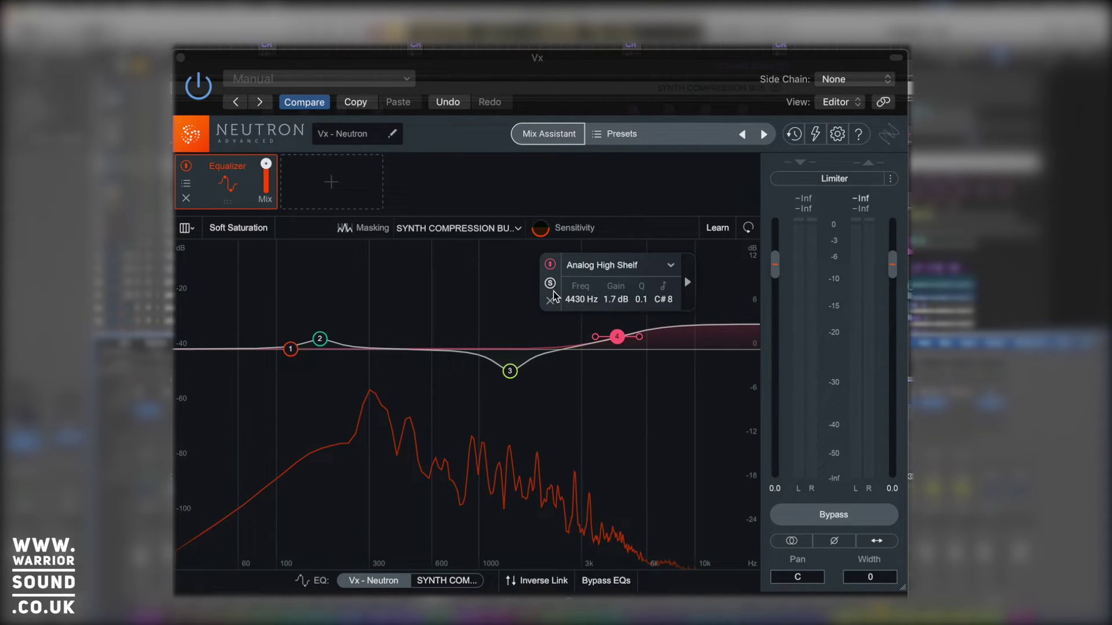
Step: Flip between the vocal and synth EQ curves and turn on Inverse Link
left_click(445, 583)
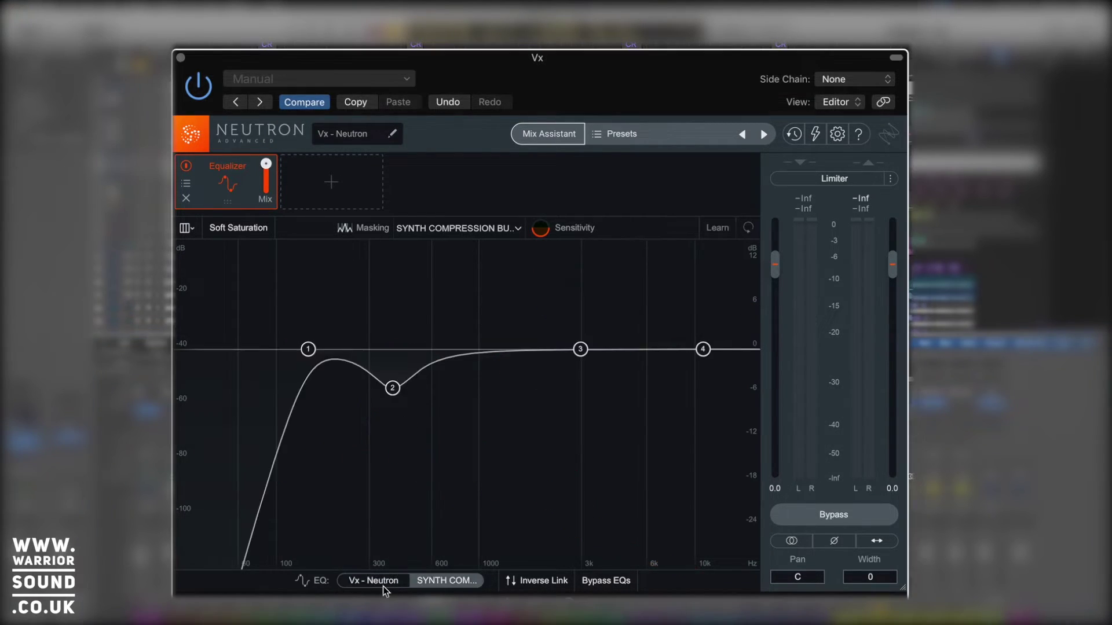
left_click(399, 584)
left_click(451, 584)
left_click(387, 582)
left_click(446, 581)
left_click(533, 581)
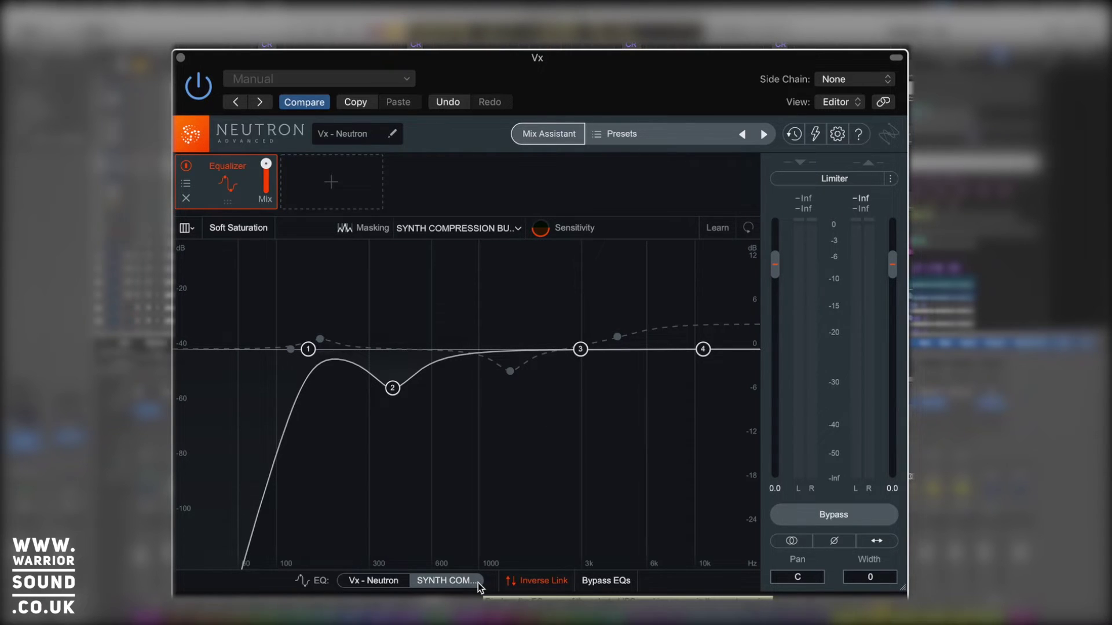
Step: Add band 5 on the synth EQ and pull it down to -1.1 dB at 834 Hz
left_click(462, 355)
left_click(374, 581)
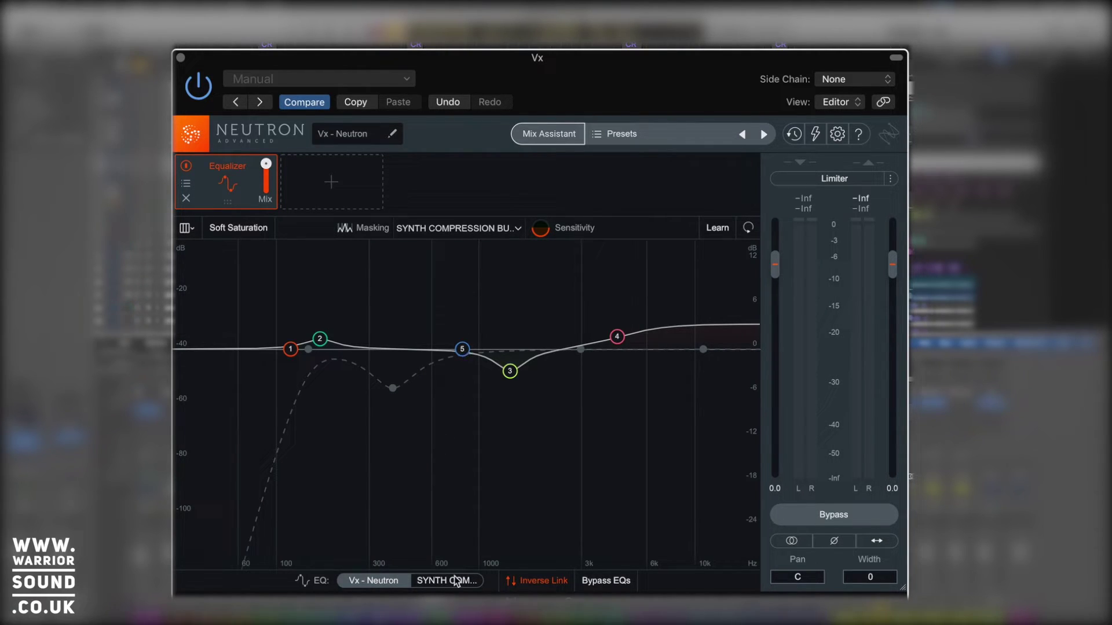
left_click(454, 580)
left_click(382, 582)
left_click(429, 581)
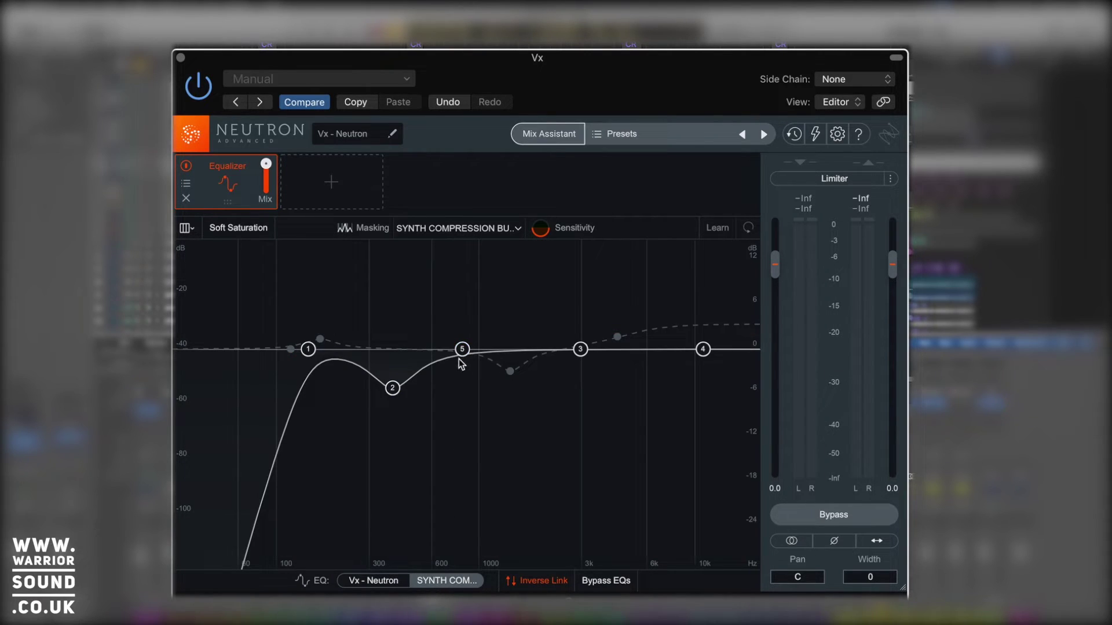
mouse_move(462, 350)
left_mouse_down()
mouse_move(465, 434)
mouse_move(463, 310)
mouse_move(463, 361)
left_mouse_up()
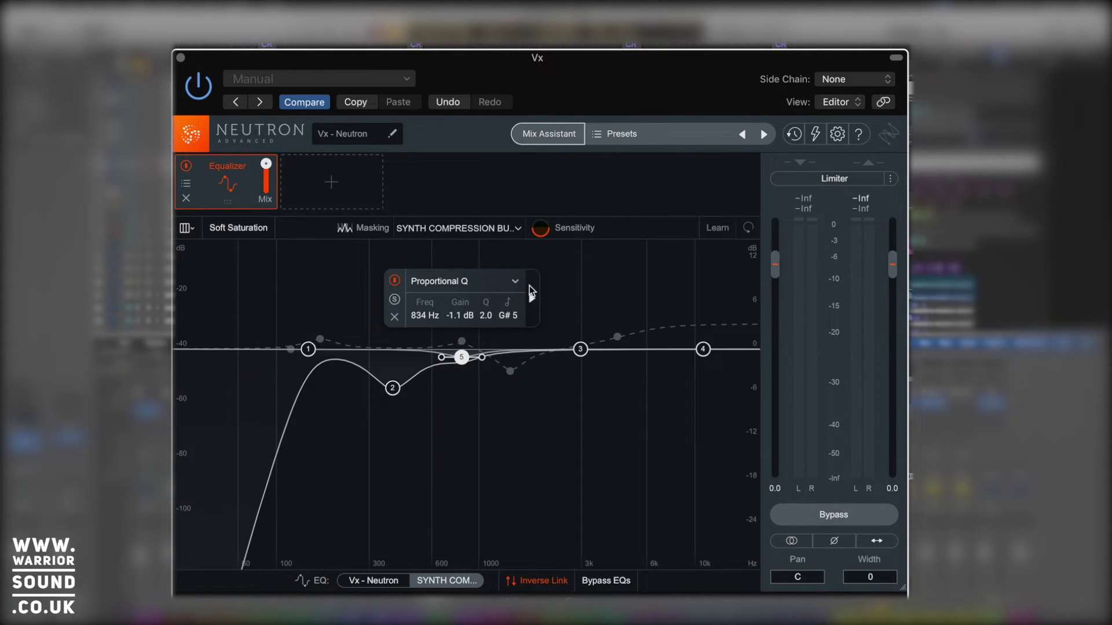
Step: Select vocal band 3 (1409 Hz, -3.0 dB) and browse its filter shapes, keeping Proportional Q
left_click(511, 371)
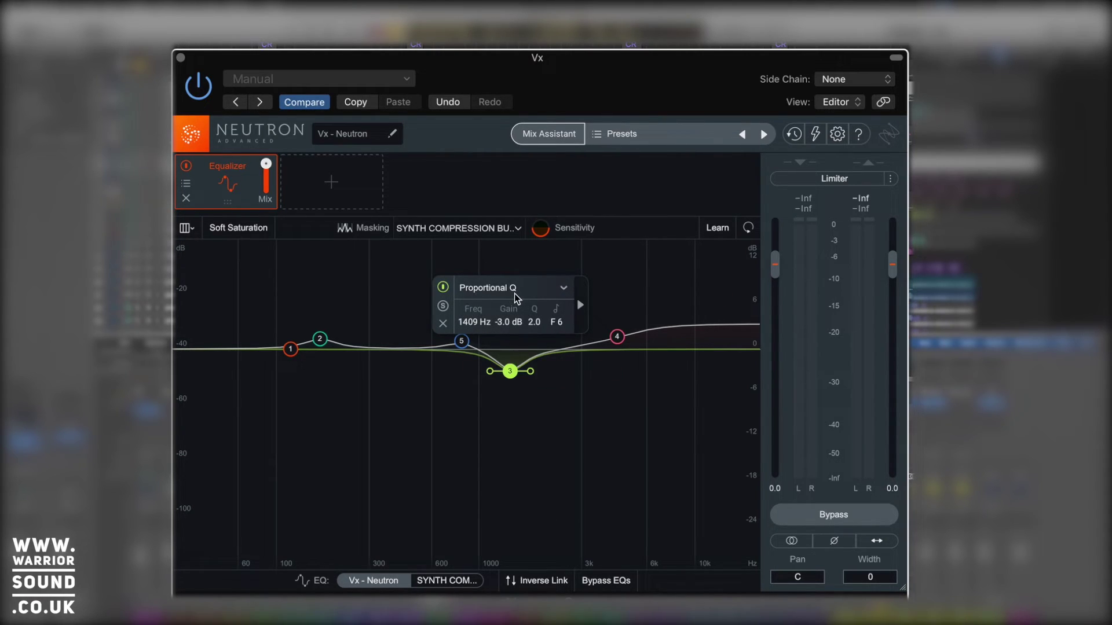
left_click(563, 289)
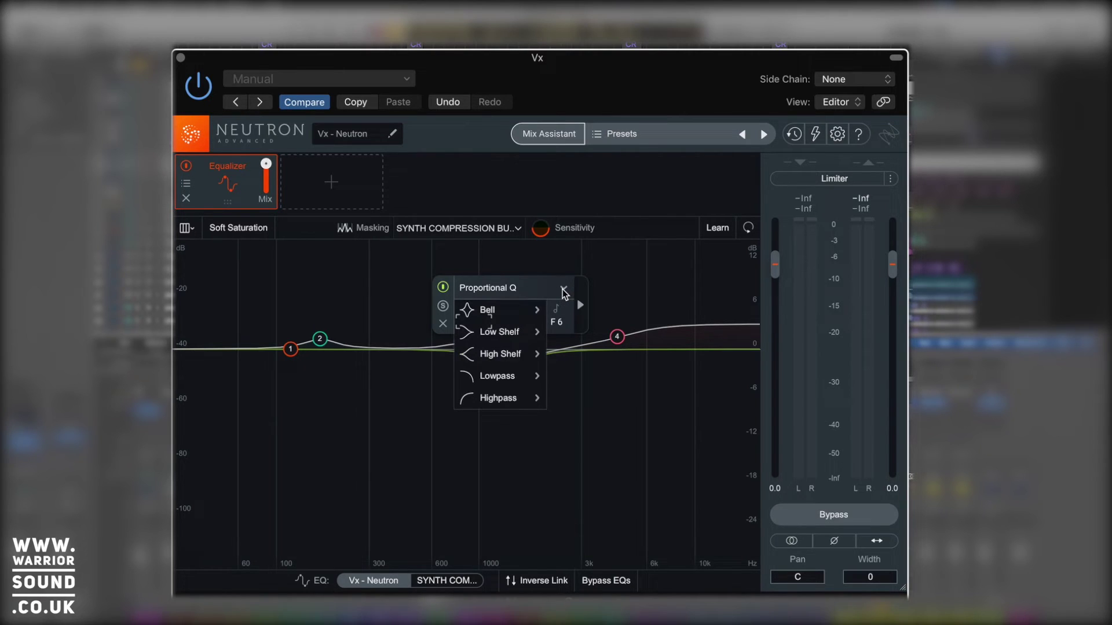
mouse_move(514, 308)
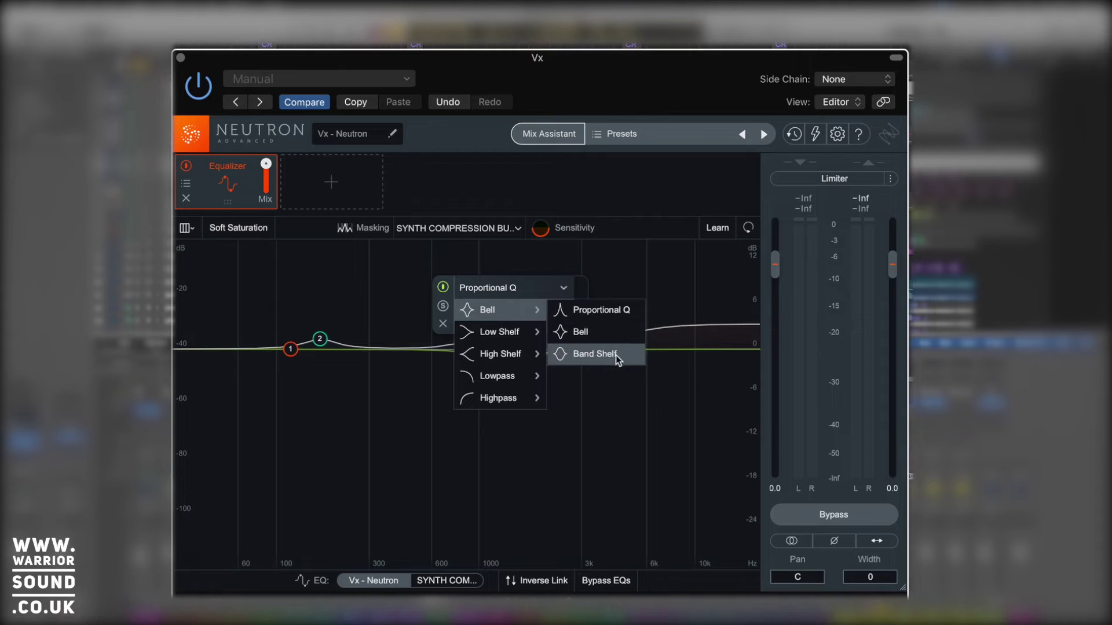
mouse_move(524, 341)
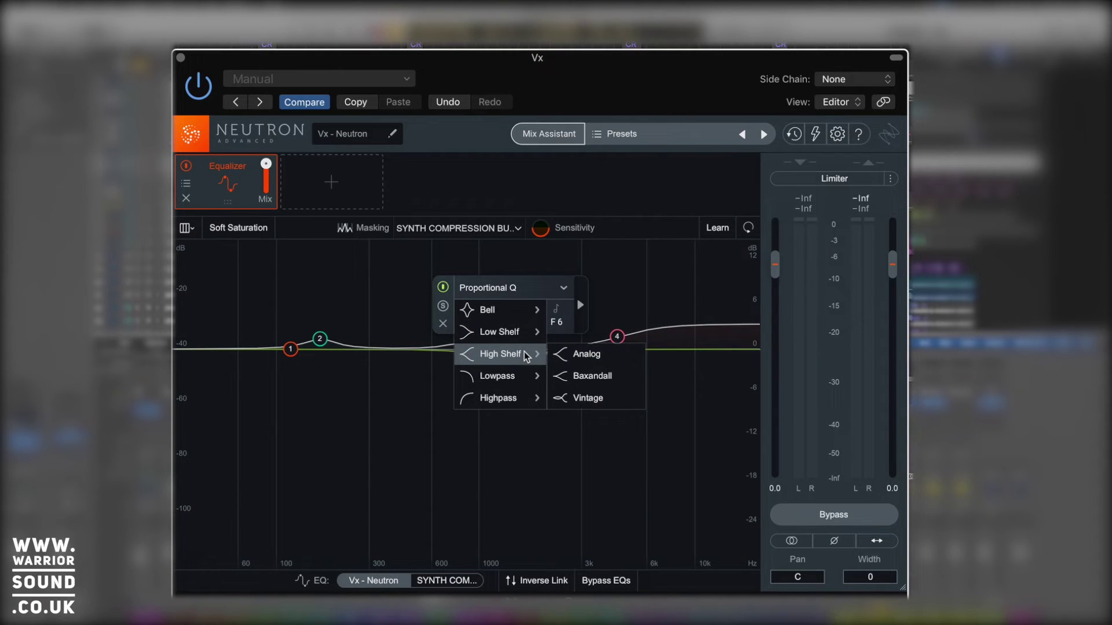
mouse_move(524, 404)
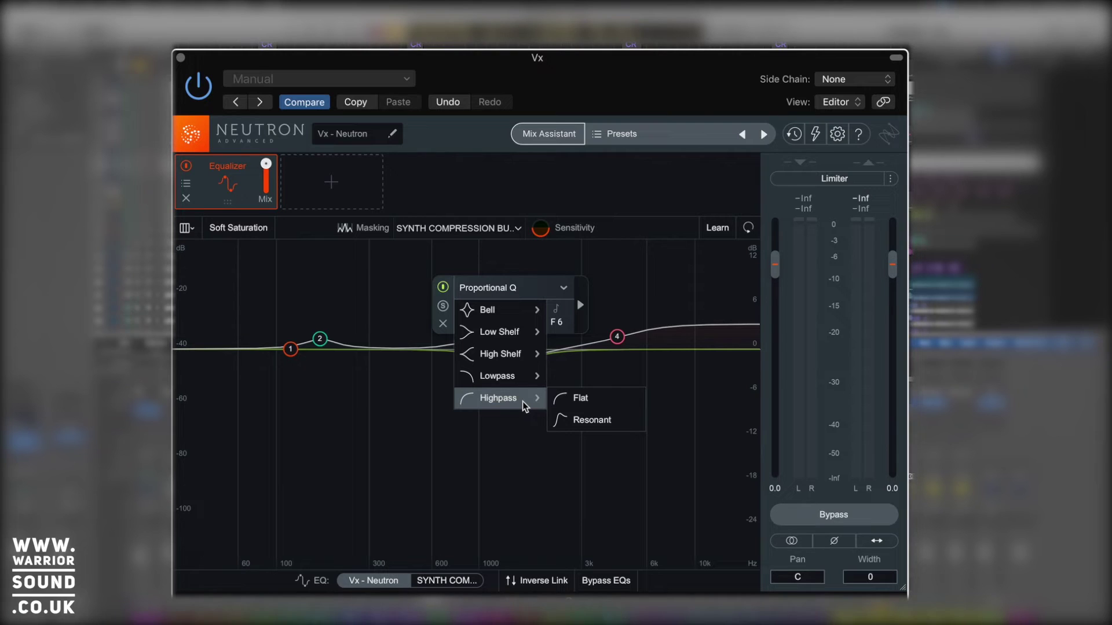
key("Escape")
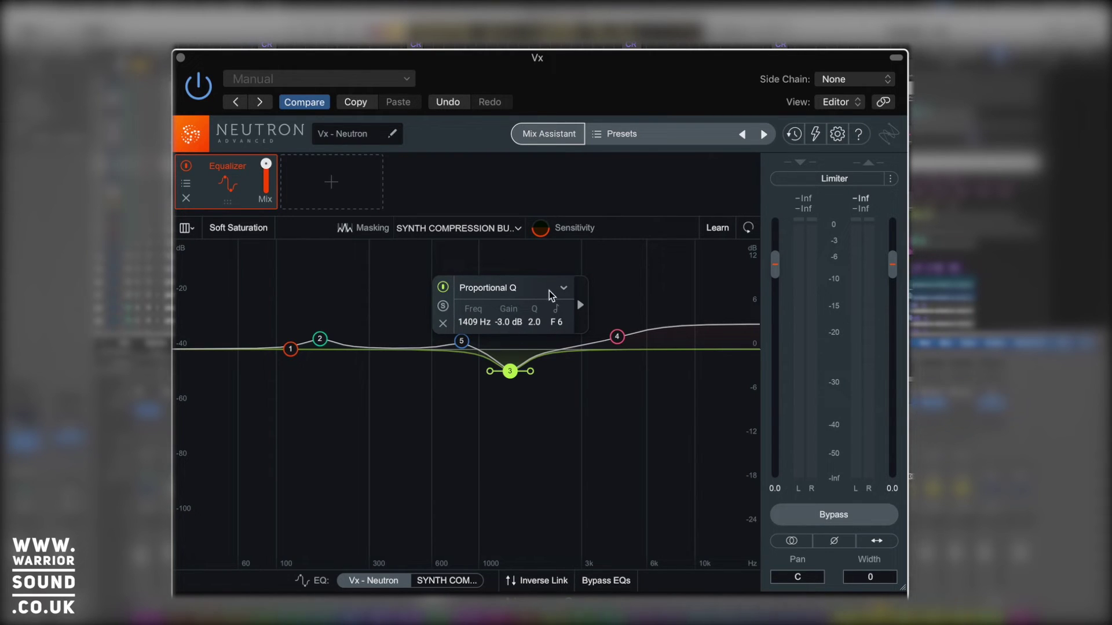
Step: Switch band 3 to Dynamic mode and audition it briefly with playback
left_click(581, 304)
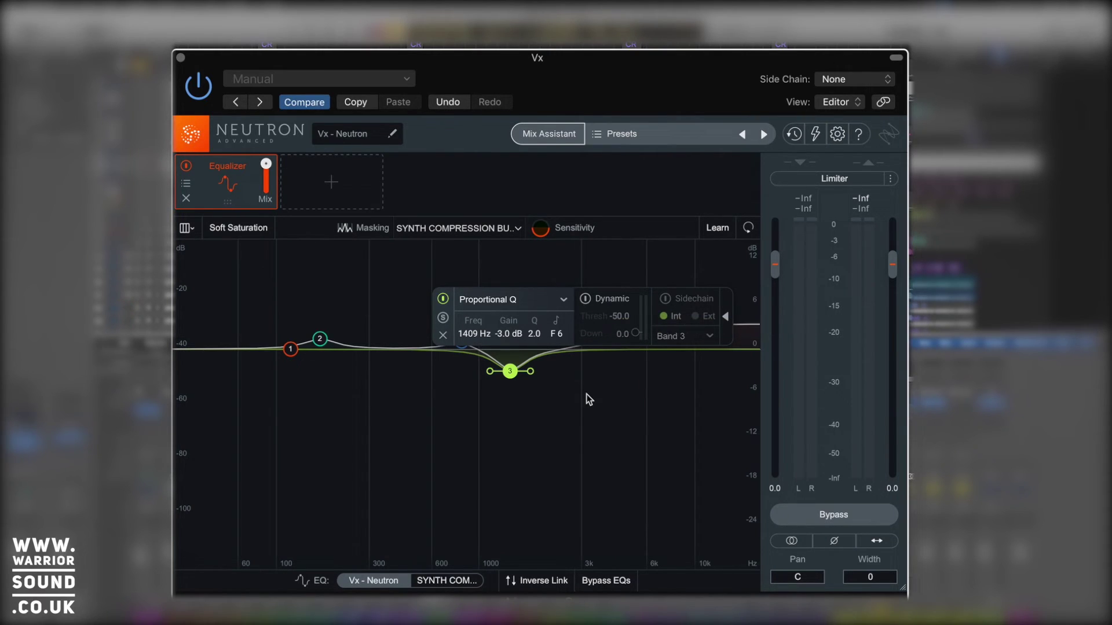
left_click(586, 301)
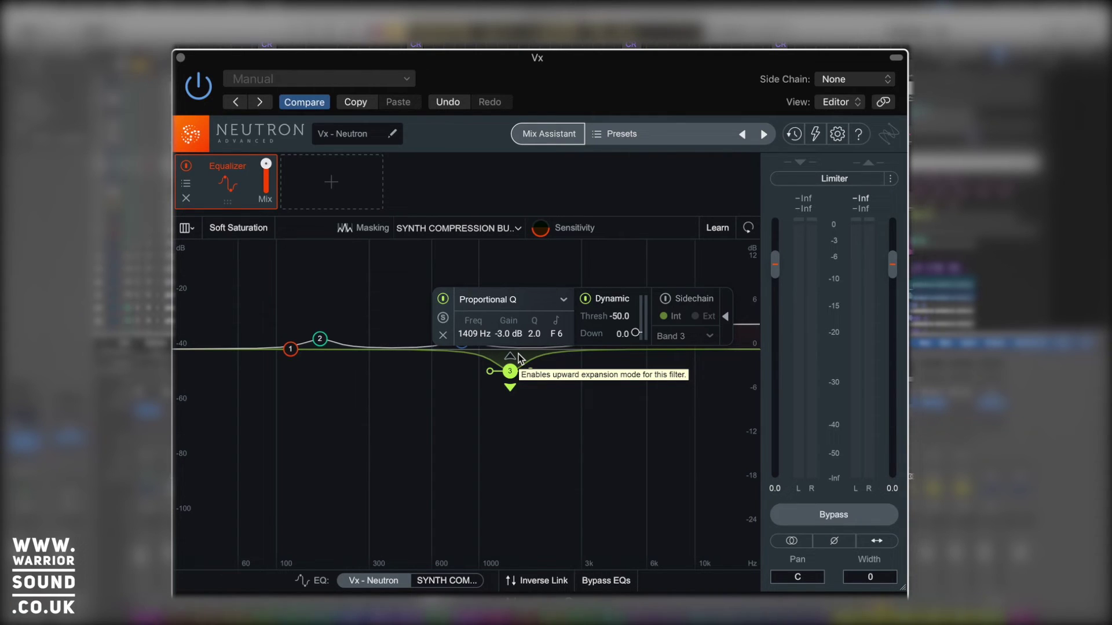
key("space")
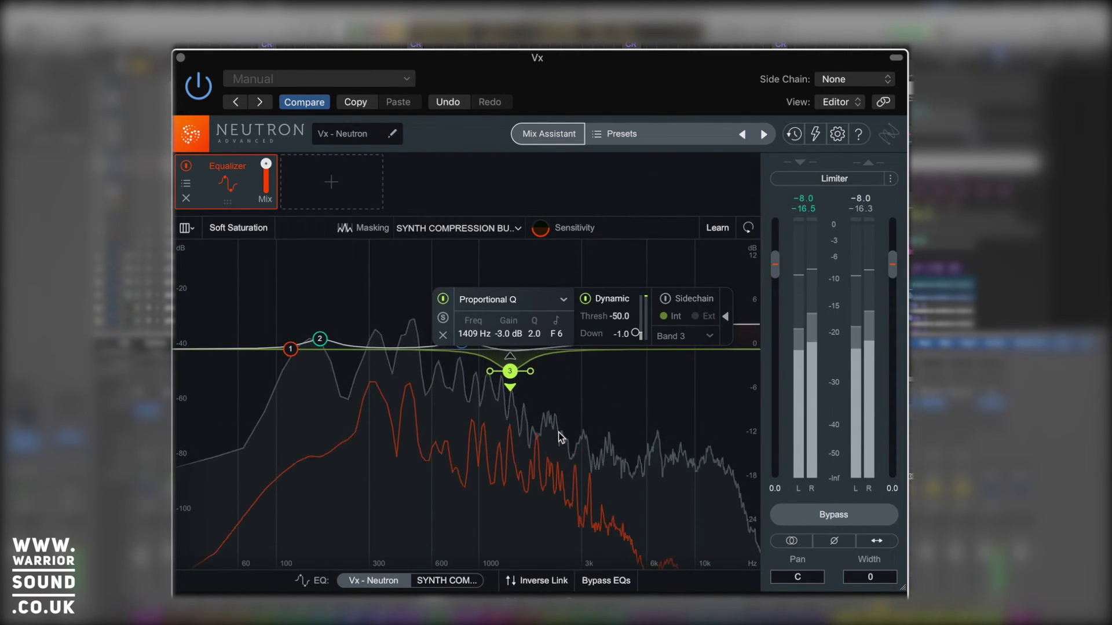
key("space")
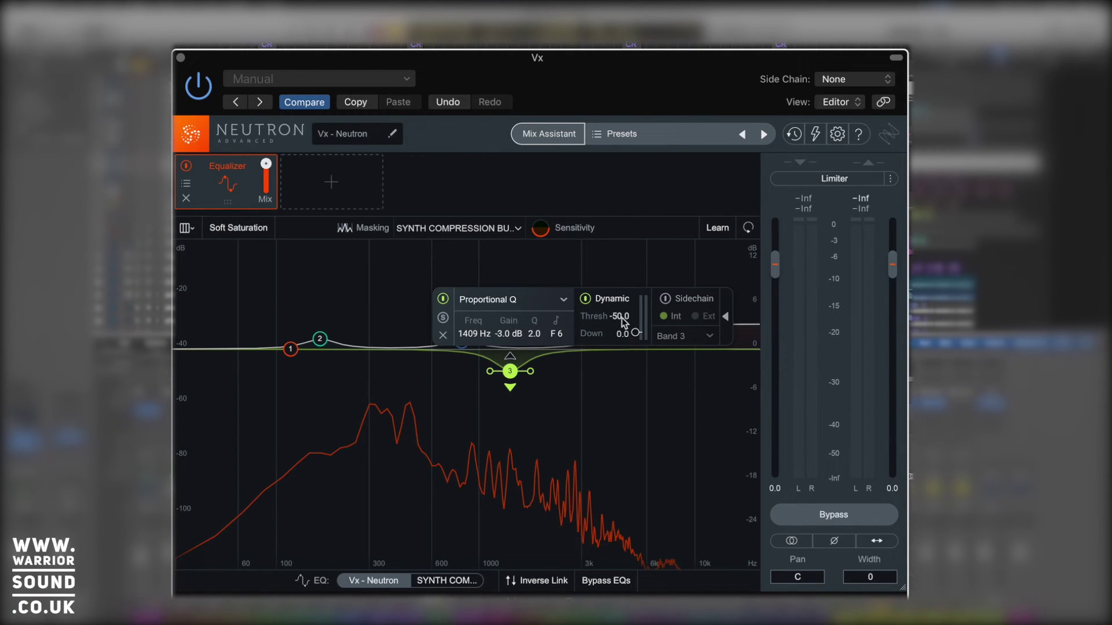
Step: Adjust band 3's dynamic threshold during playback, settling on -49.1
left_click_drag(622, 322, 637, 357)
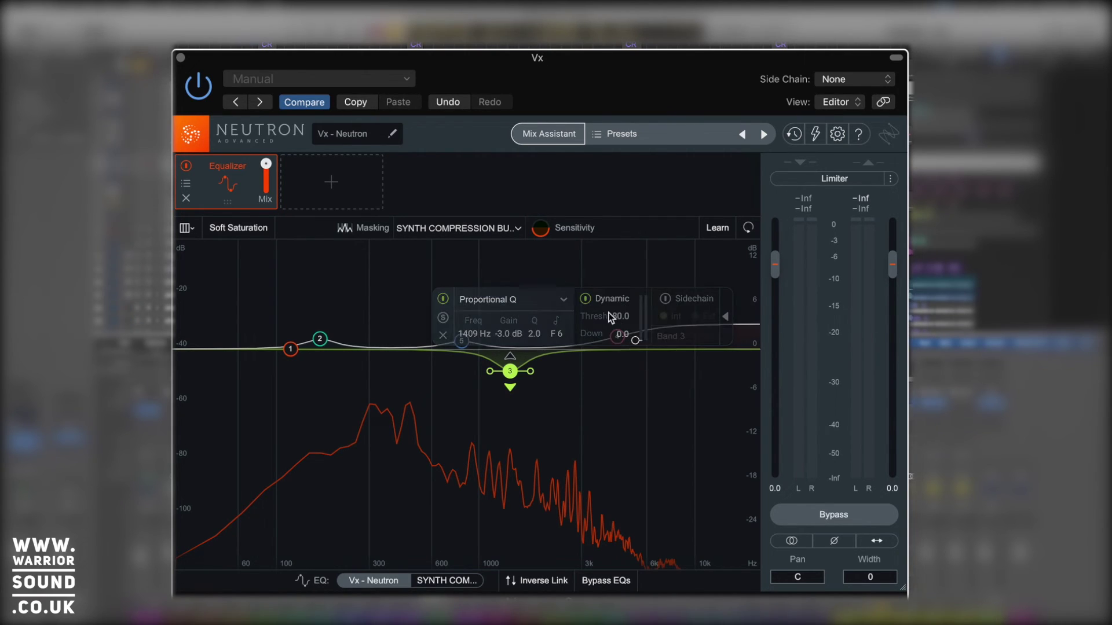
key("space")
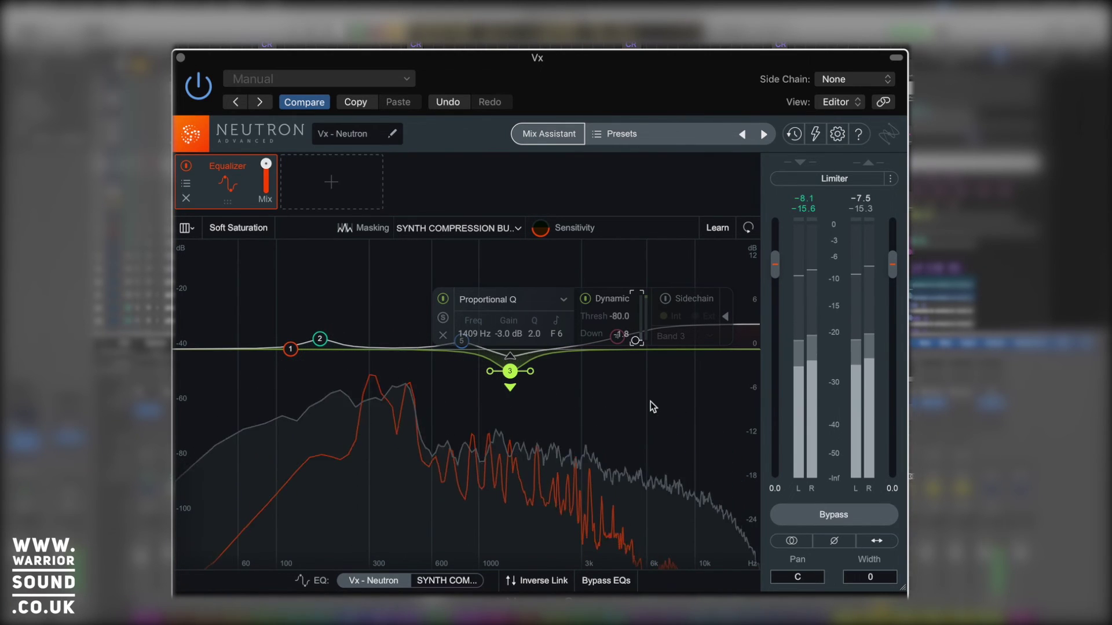
left_click_drag(633, 332, 636, 327)
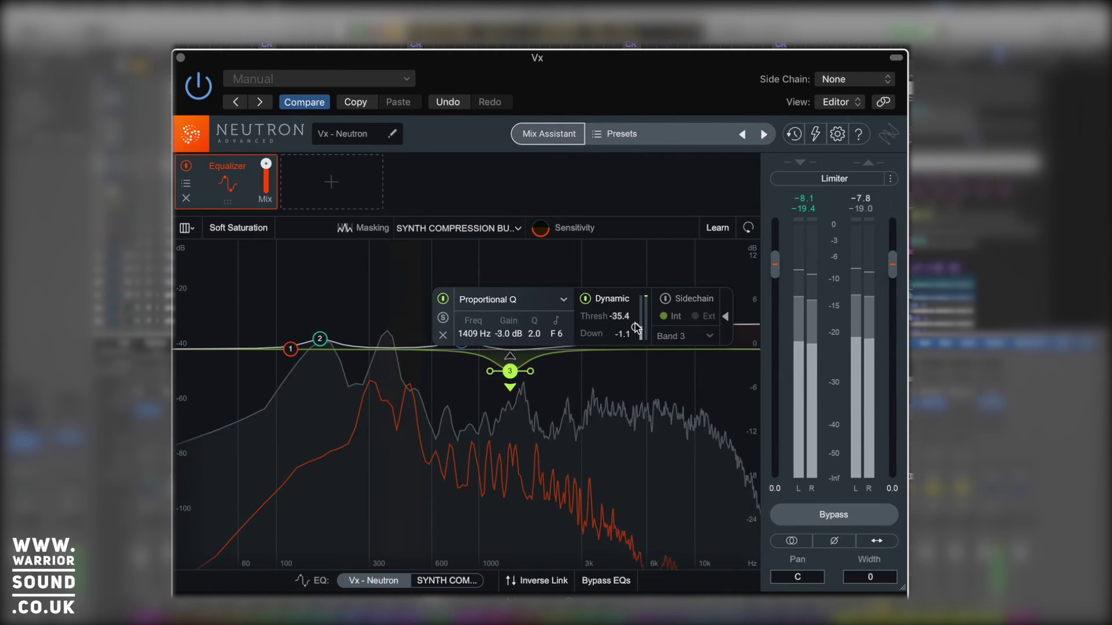
left_click_drag(635, 322, 634, 333)
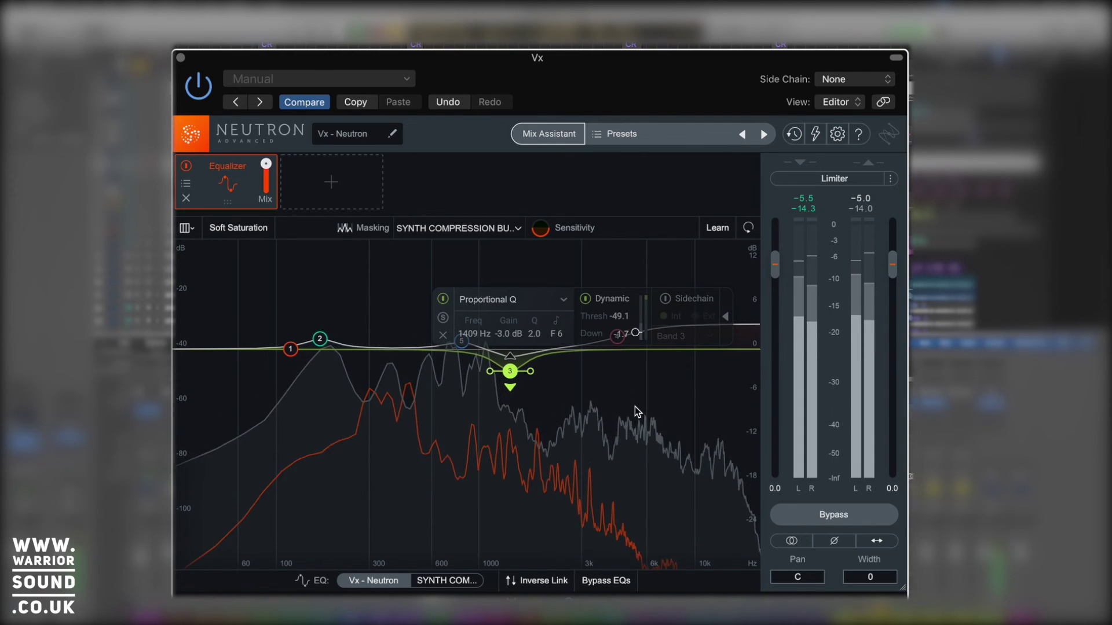
key("space")
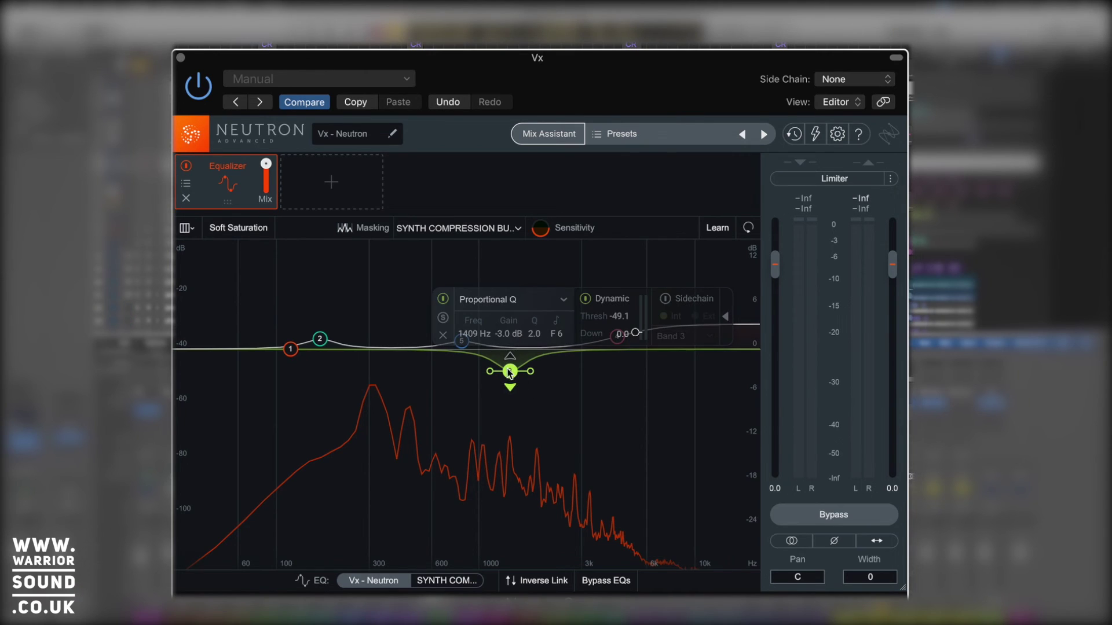
Step: Lower band 3 to -5.0 dB at 1398 Hz and turn on its internal Band 3 sidechain
left_click_drag(510, 376, 510, 390)
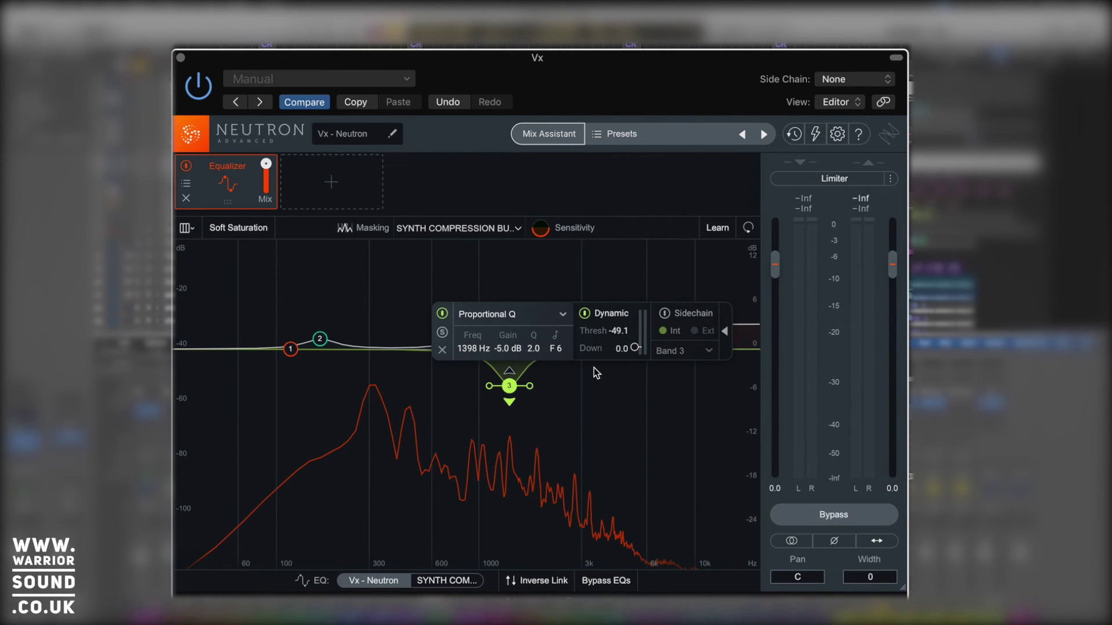
left_click(665, 313)
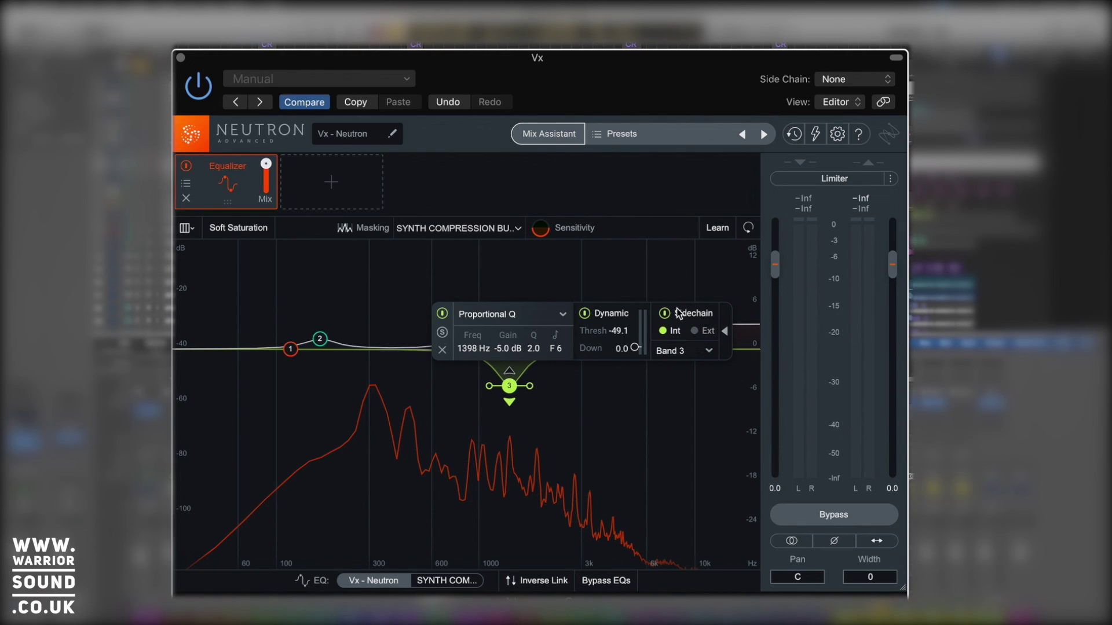
left_click(724, 331)
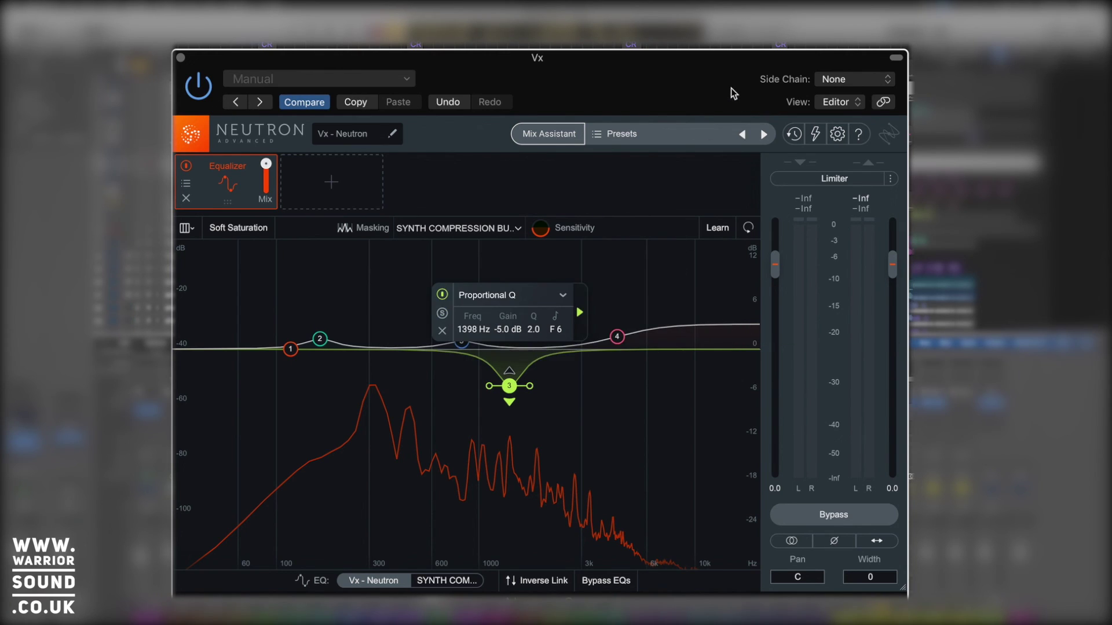